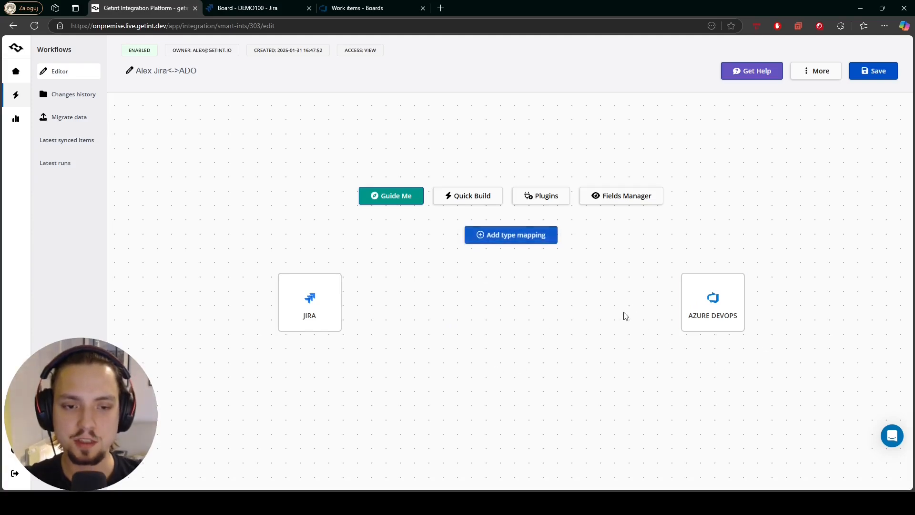
- Add a type mapping between Jira Epic and Azure Epic and review its field mappings without changing them
click(550, 238)
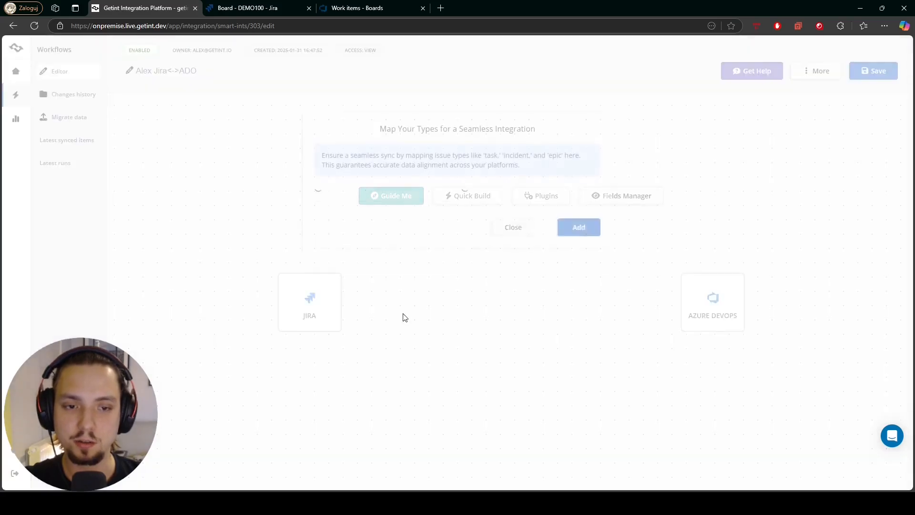
click(444, 208)
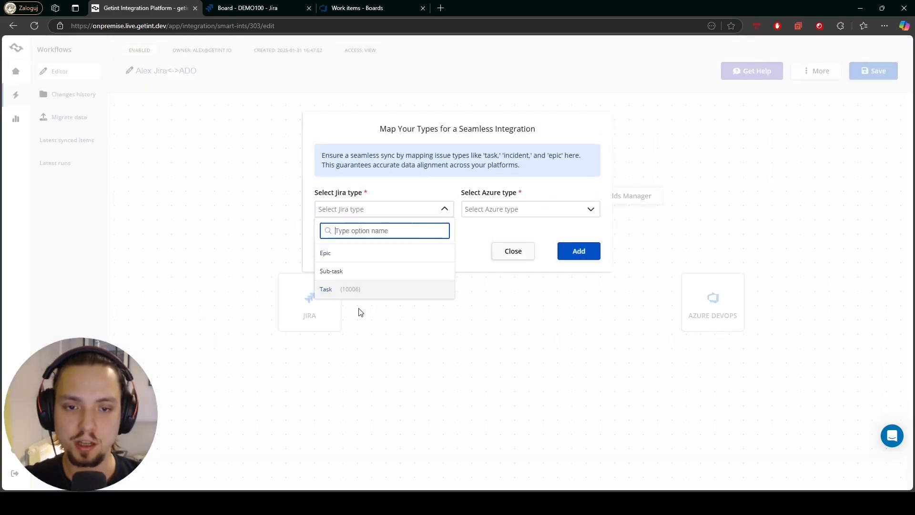
click(364, 253)
click(500, 209)
click(470, 253)
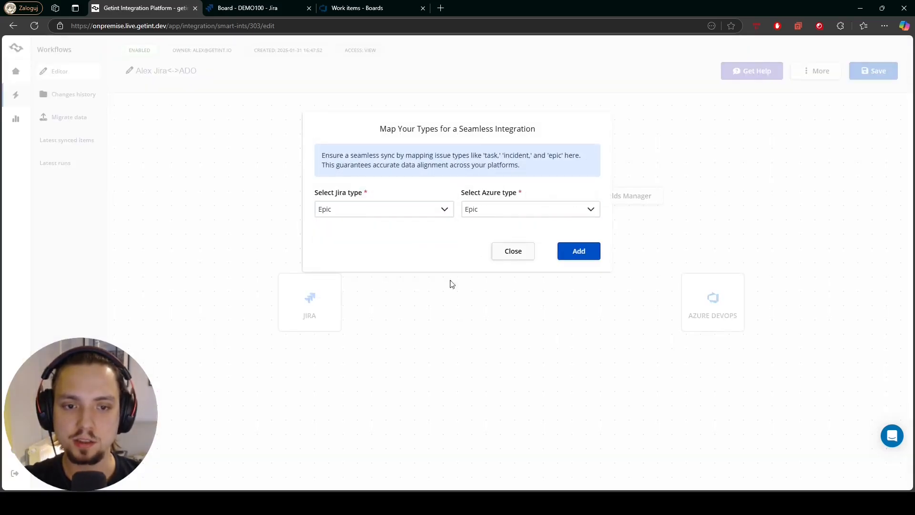
click(562, 251)
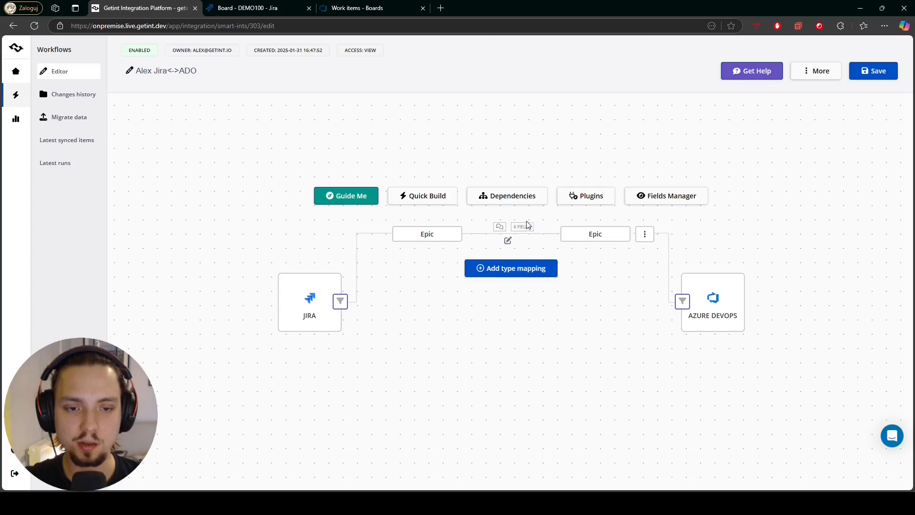
click(571, 238)
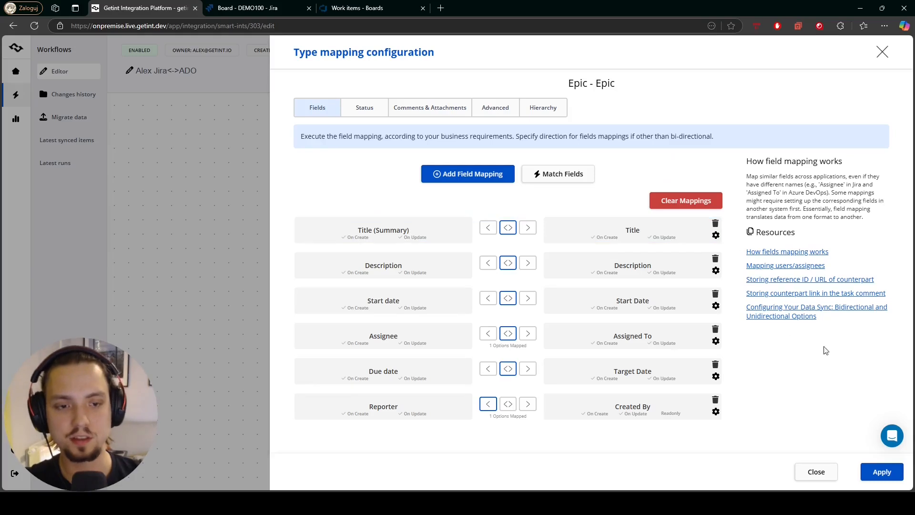
click(816, 472)
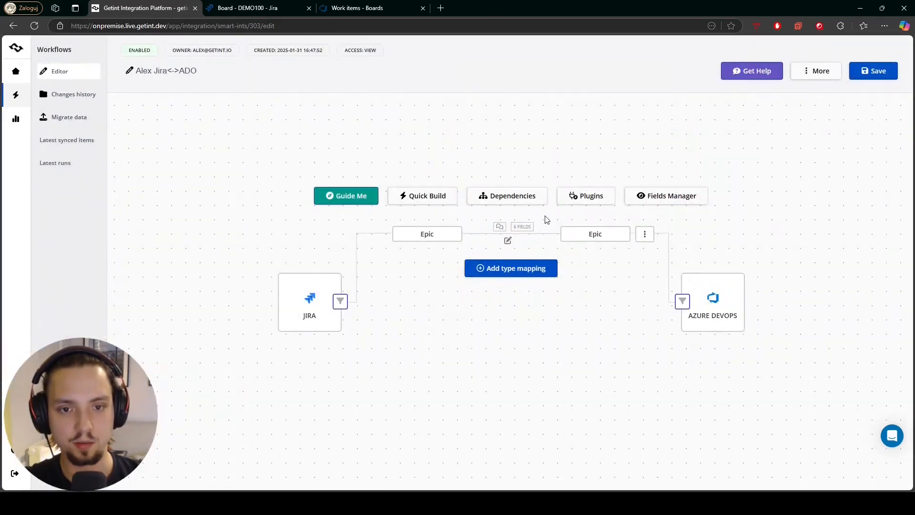
- Auto-build the integration with Quick Build, review the Epic, Task and Sub-task field mappings, and apply them
click(419, 204)
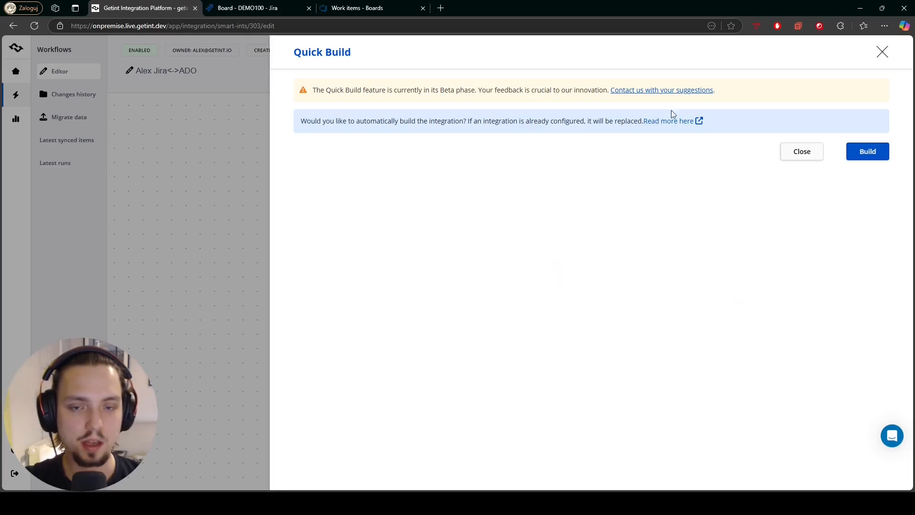
click(853, 158)
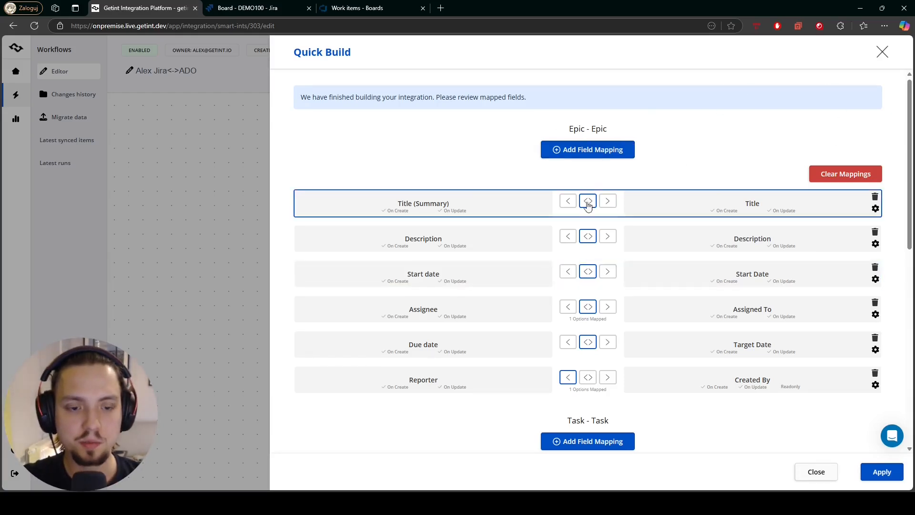
scroll(777, 292, down, 3)
scroll(672, 182, up, 2)
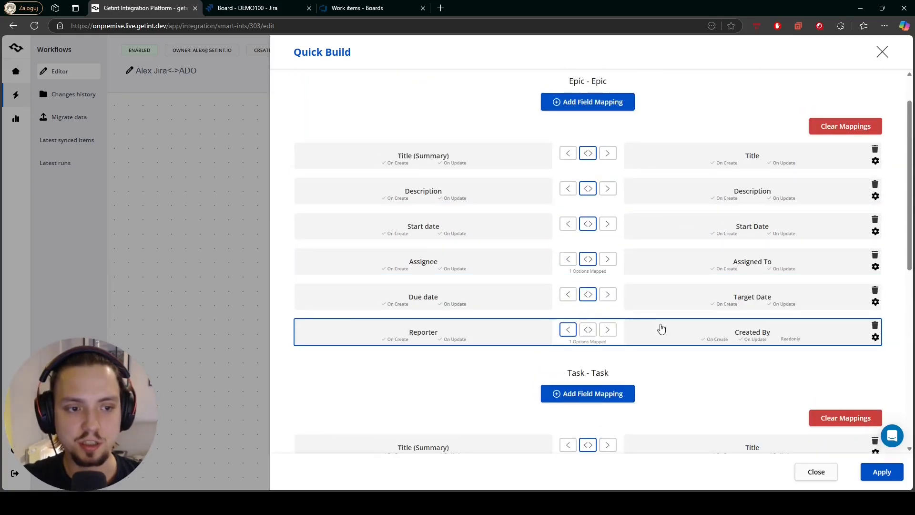
scroll(696, 349, down, 5)
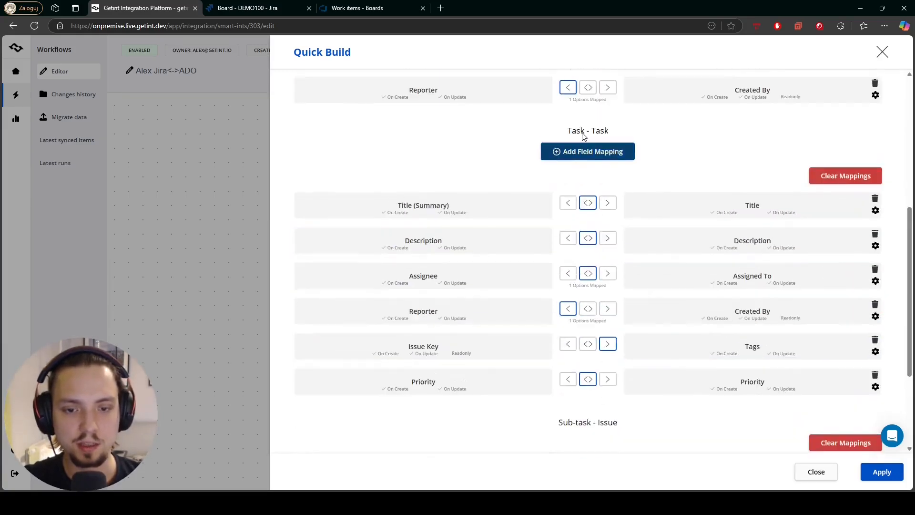
scroll(582, 136, down, 3)
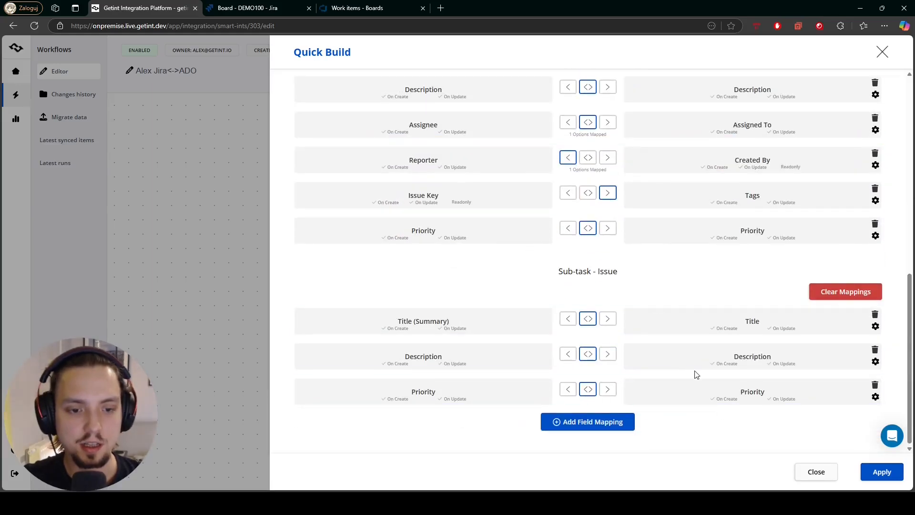
scroll(698, 423, up, 10)
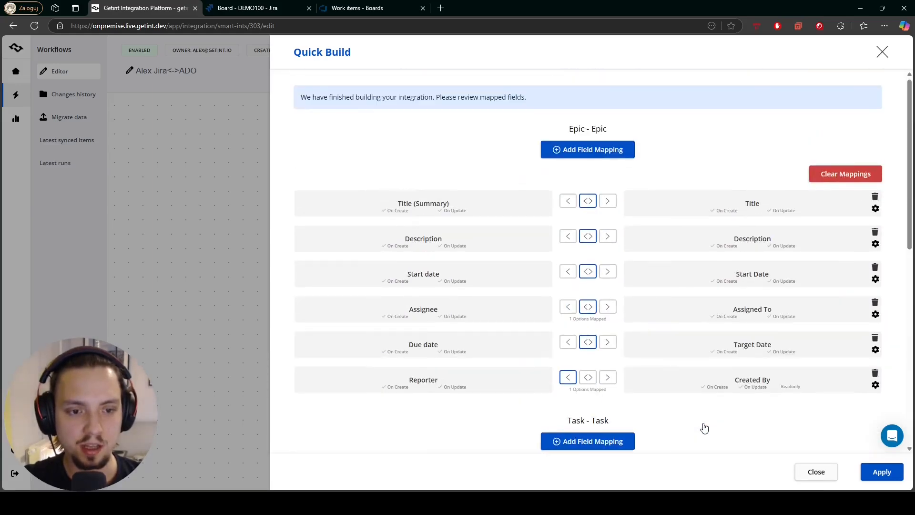
click(872, 477)
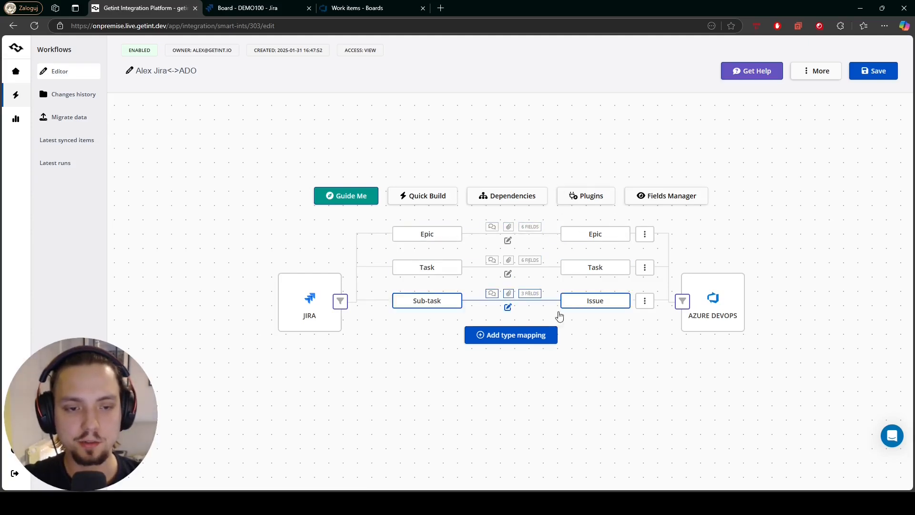
- Open the Task–Task type mapping, try one-way sync directions on the Title field, and restore it to bi-directional
click(580, 273)
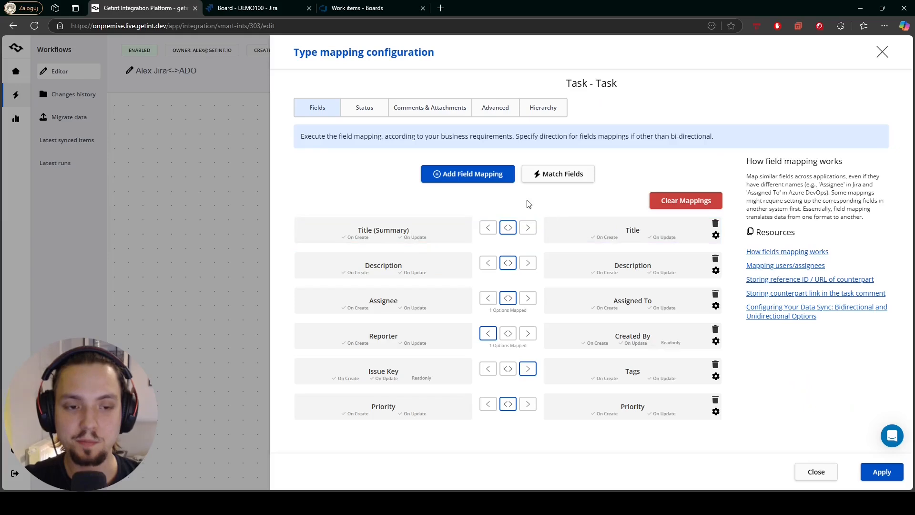
click(524, 233)
click(488, 229)
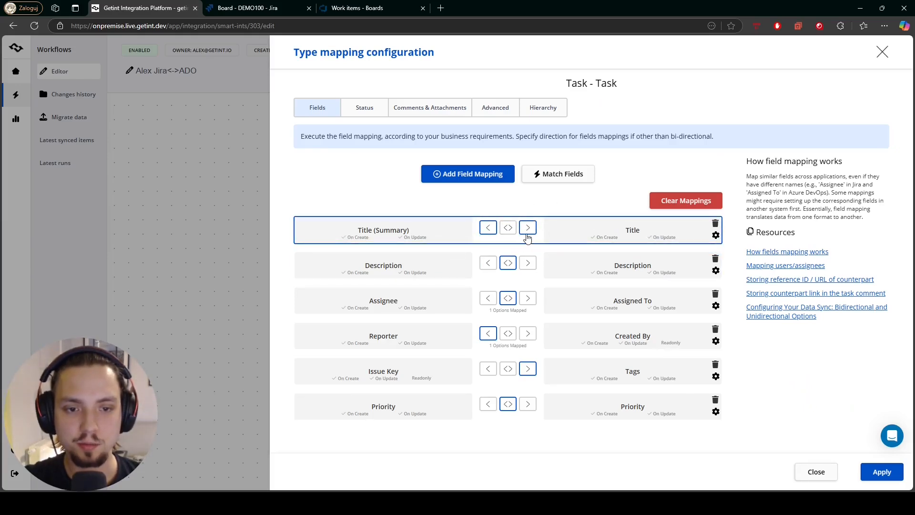
click(509, 228)
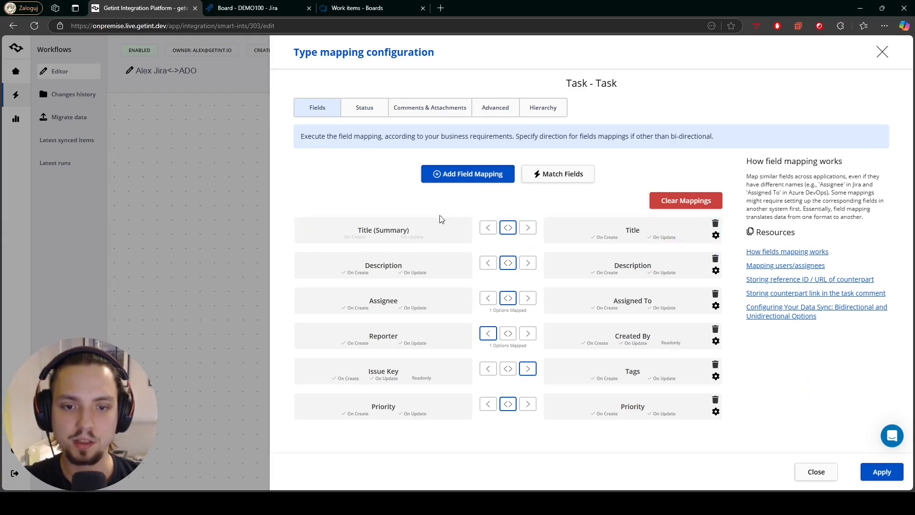
- Configure the Title field mapping to set Title (Summary) when the Jira item is created and updated
click(448, 231)
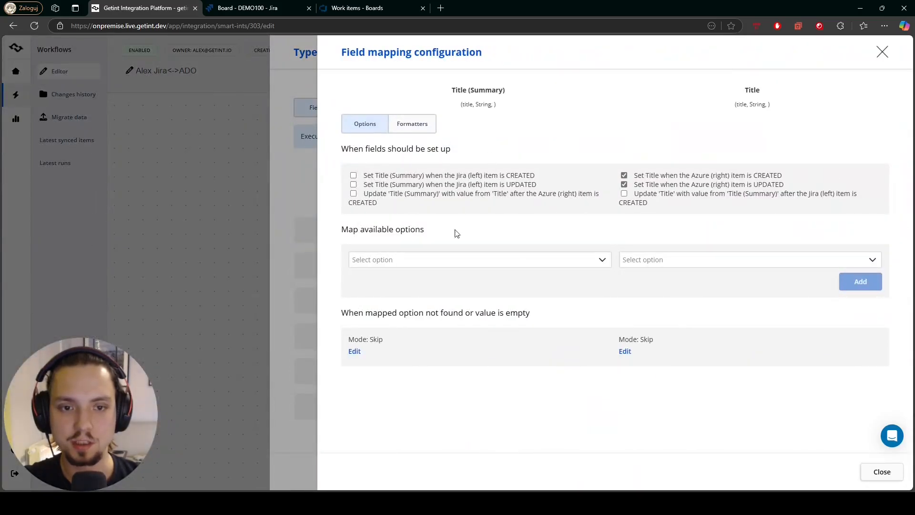
click(353, 175)
click(353, 184)
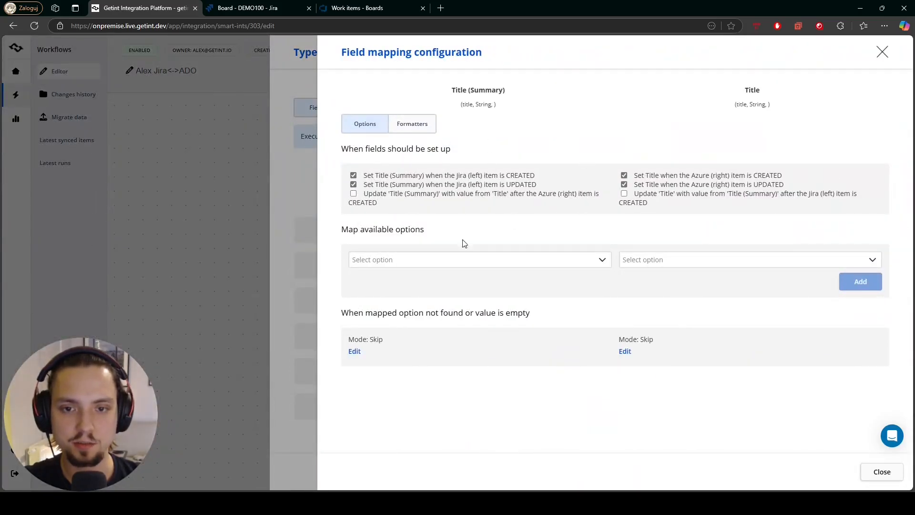
click(883, 476)
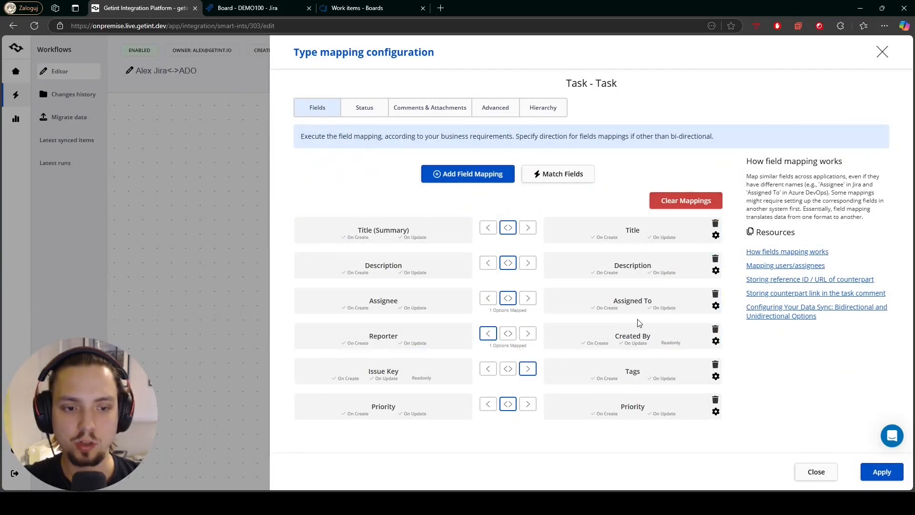
- Delete the Issue Key–Tags field mapping from the Task mapping, apply the change, and reopen the mapping to add a field mapping
click(478, 180)
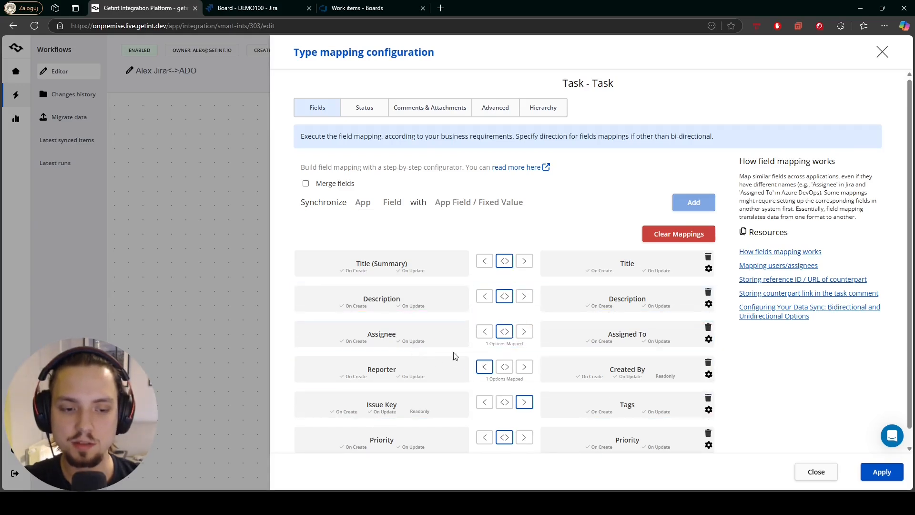
scroll(476, 343, down, 1)
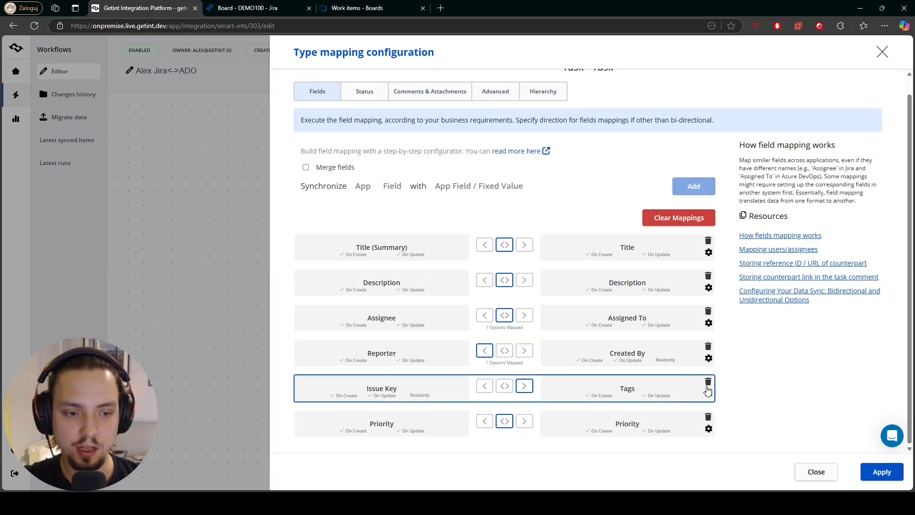
scroll(709, 386, up, 1)
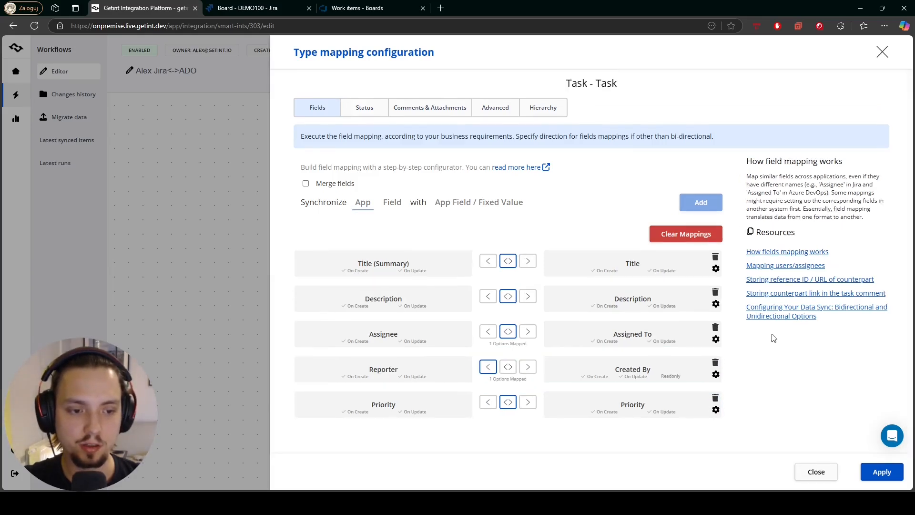
click(872, 473)
click(596, 265)
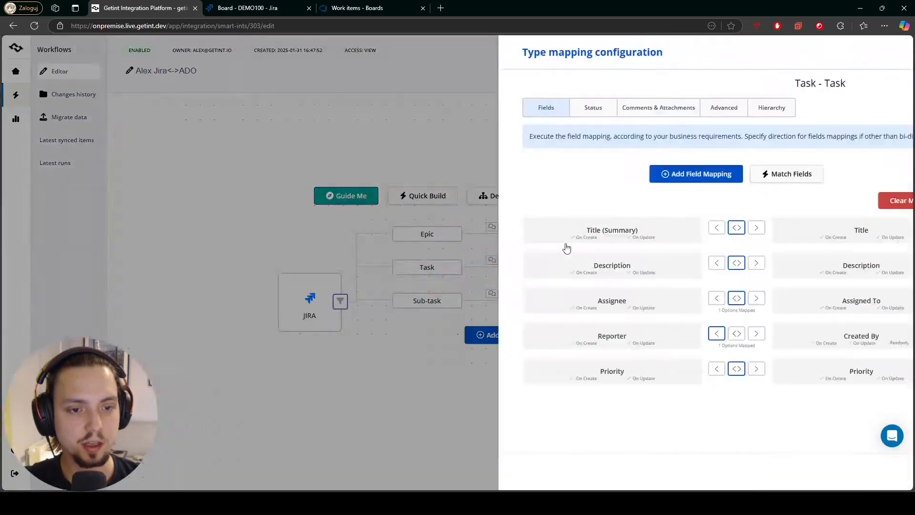
click(486, 176)
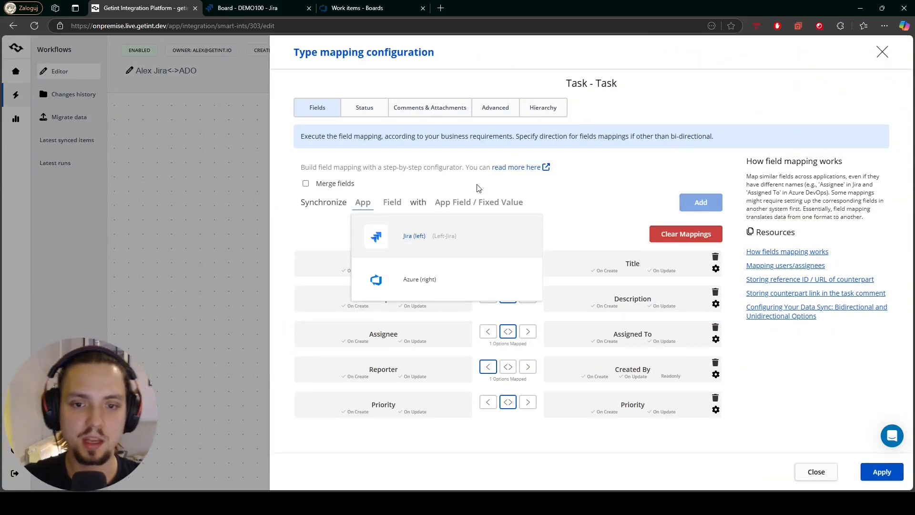
- Try to synchronize the Jira Labels field with the Azure Tags field in the Task mapping
click(411, 240)
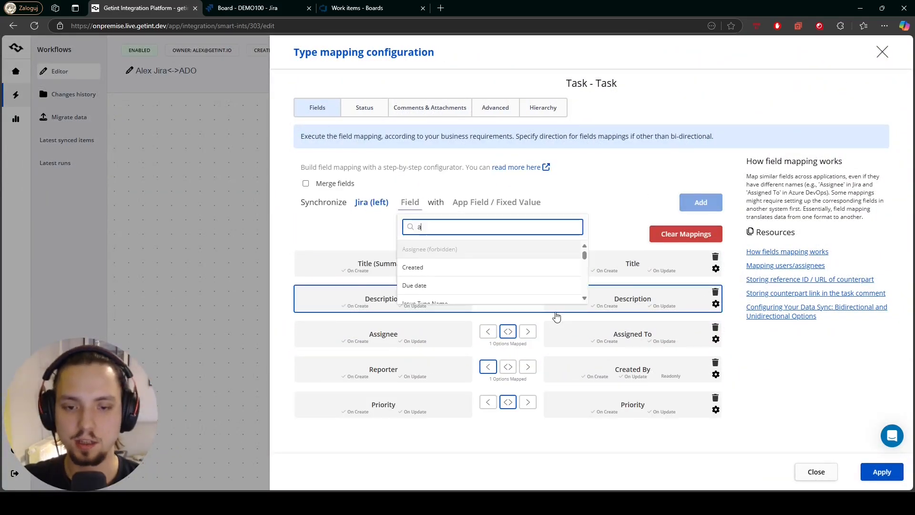
text(lave)
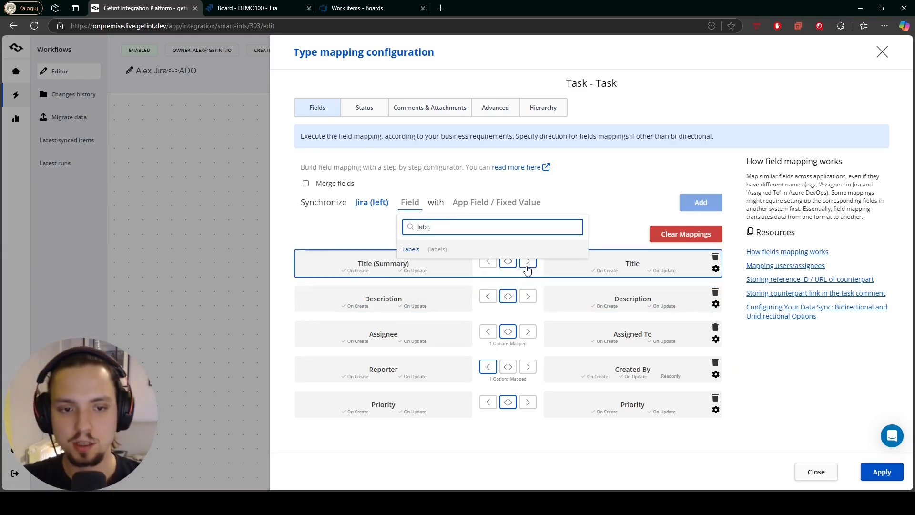
click(525, 244)
click(479, 223)
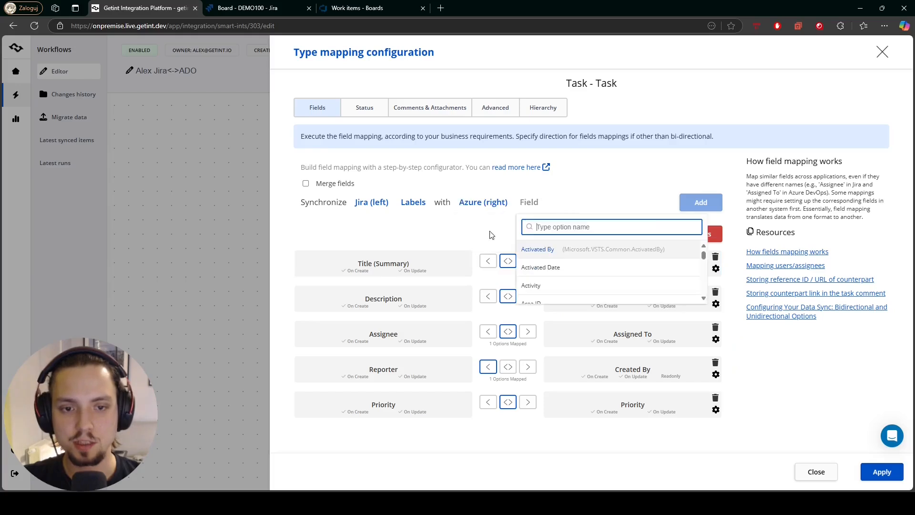
text(tag)
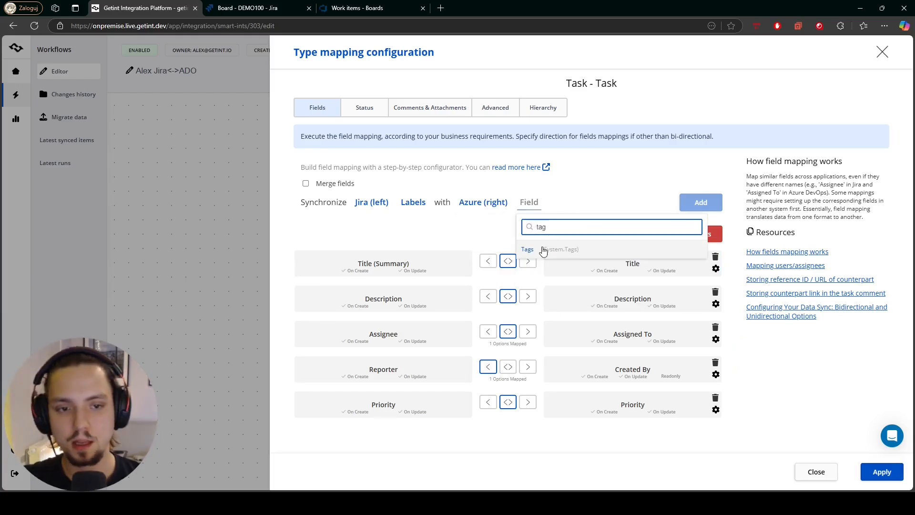
click(542, 249)
click(504, 261)
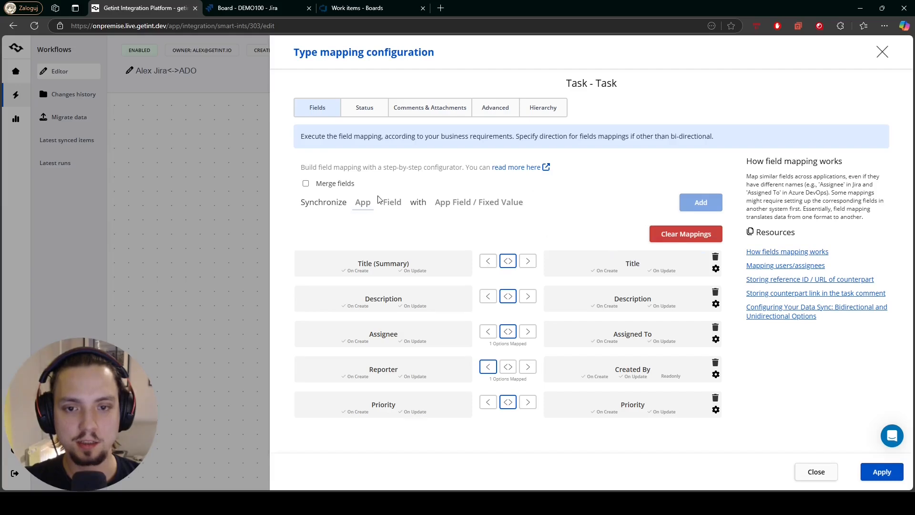
- Add a Task field mapping that sets Azure Tags to the fixed value "Under Sync", and turn off On Update for the fixed value
click(362, 204)
click(442, 271)
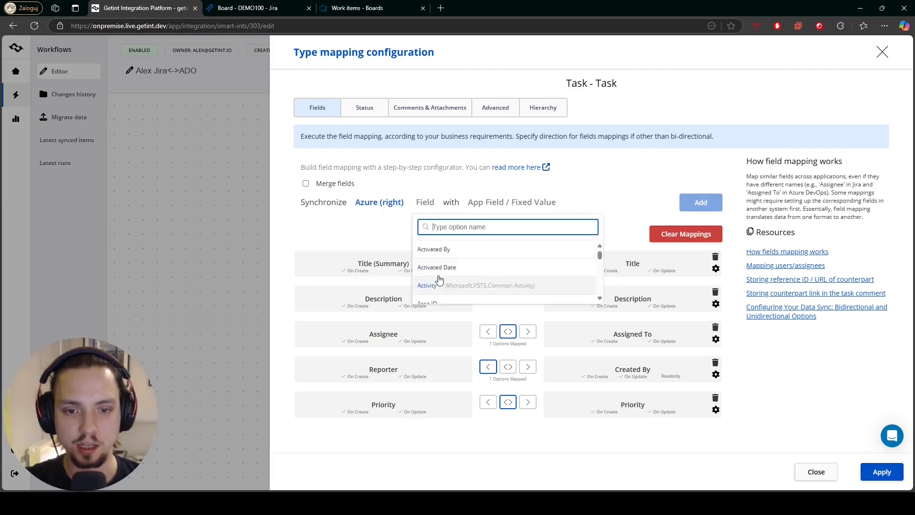
text(tag)
click(452, 257)
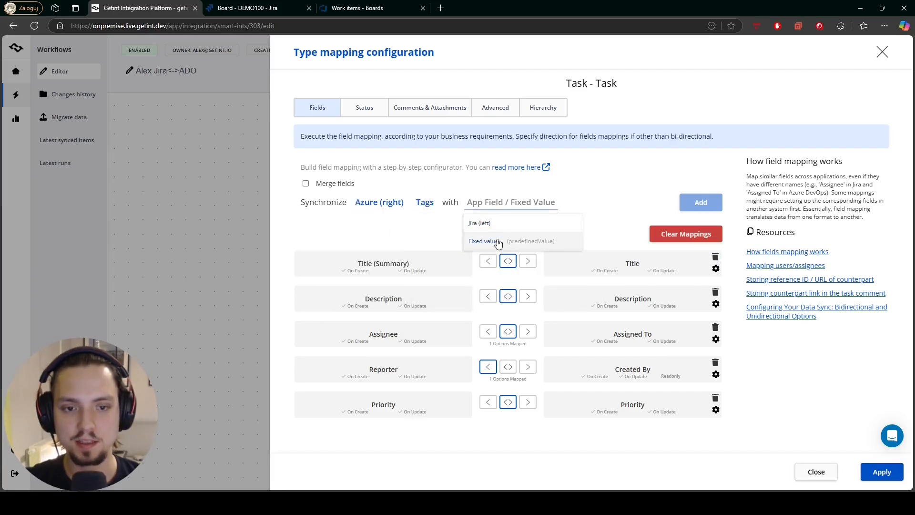
click(490, 245)
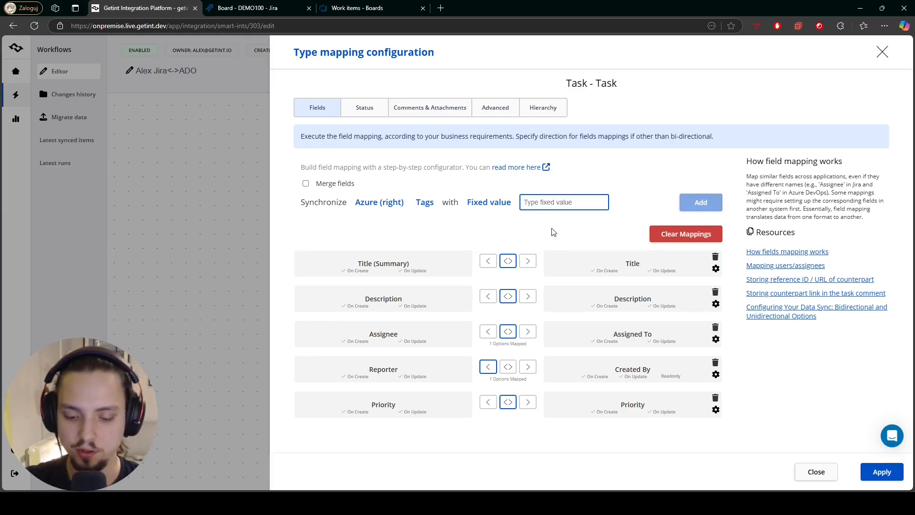
text(Under Sync)
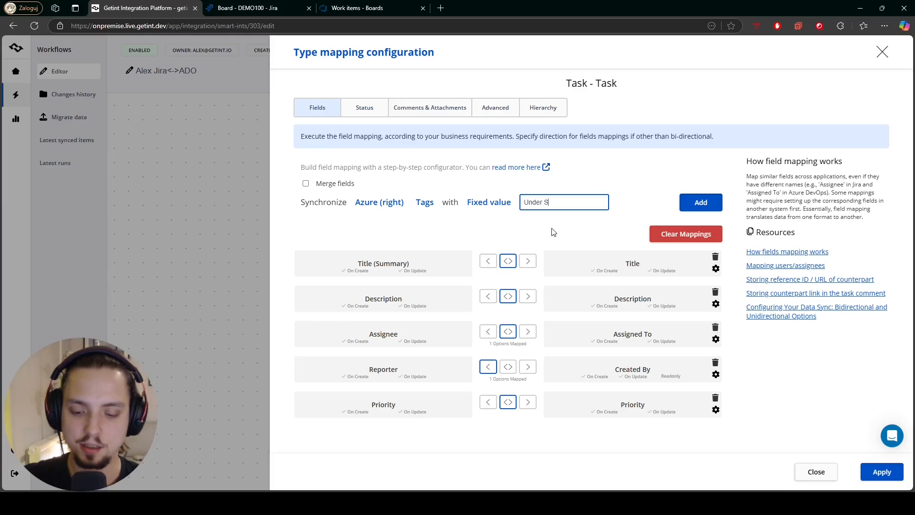
click(701, 202)
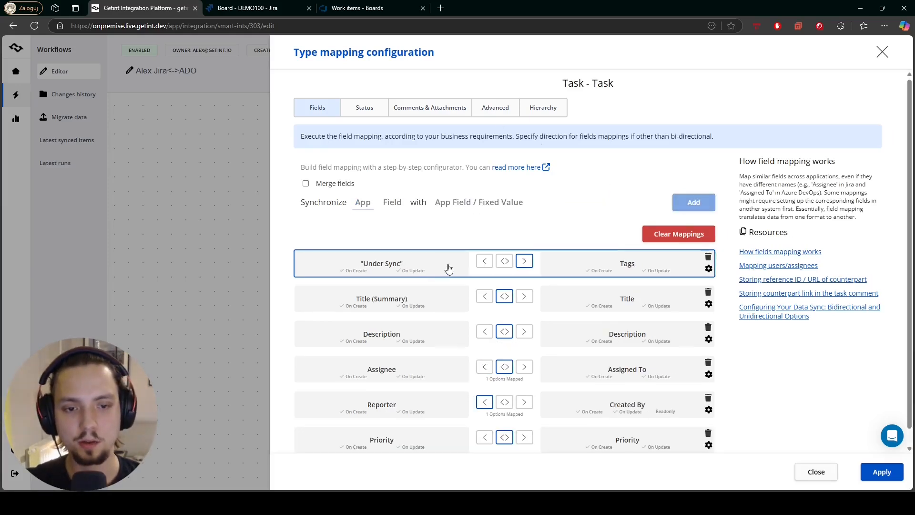
click(411, 271)
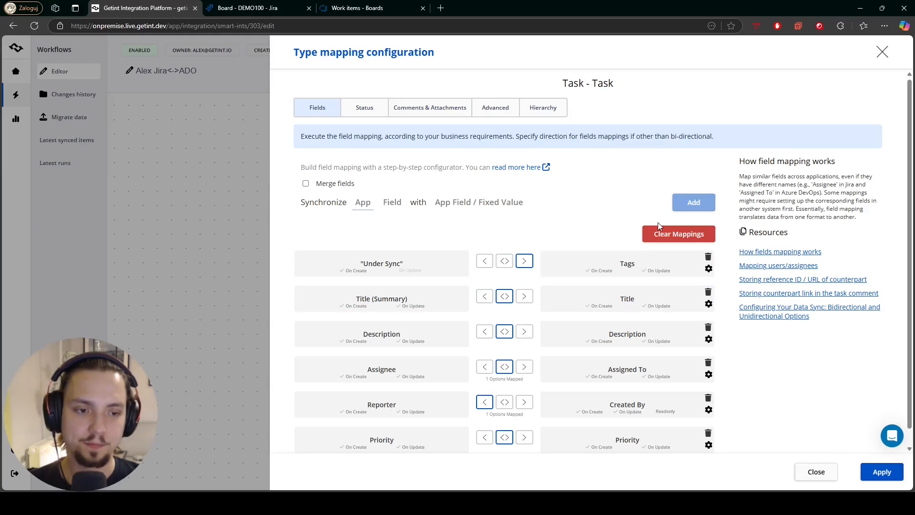
- Add a Task field mapping that synchronizes the Jira Url field with the Azure Jira URL field
scroll(549, 261, down, 1)
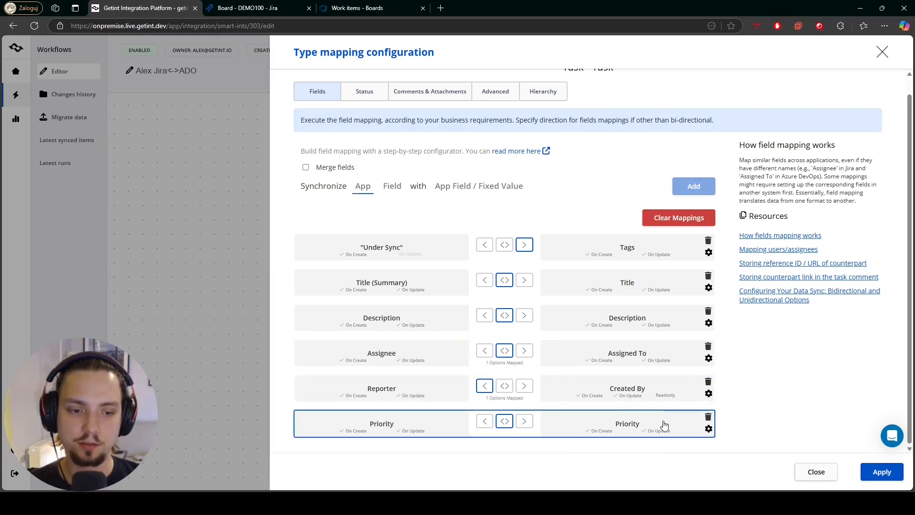
click(363, 187)
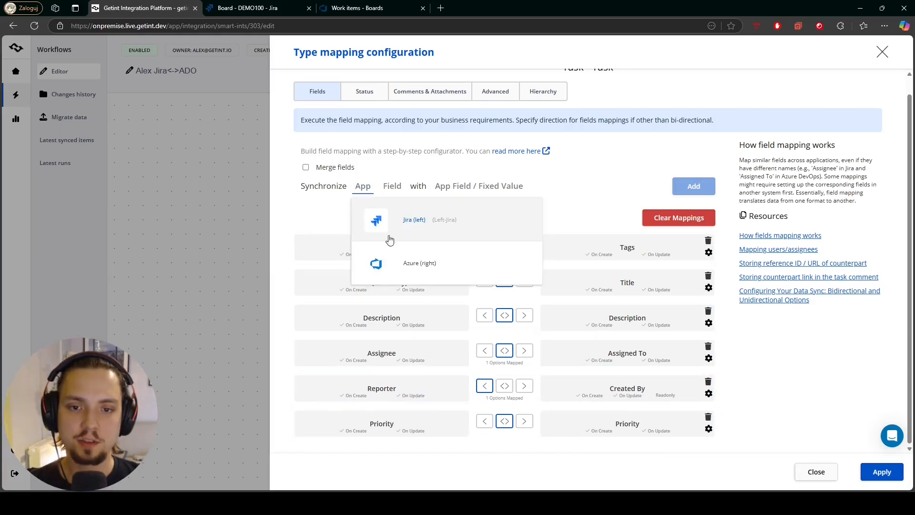
click(396, 217)
text(url)
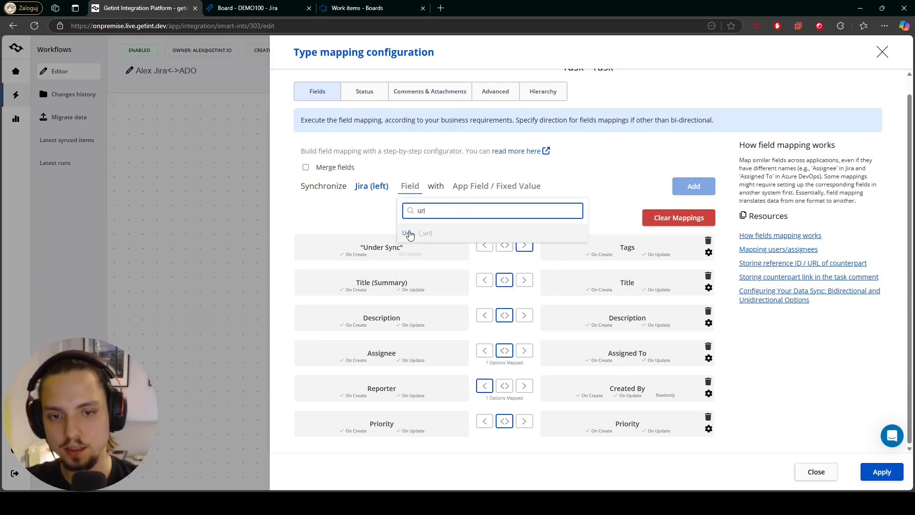
click(407, 233)
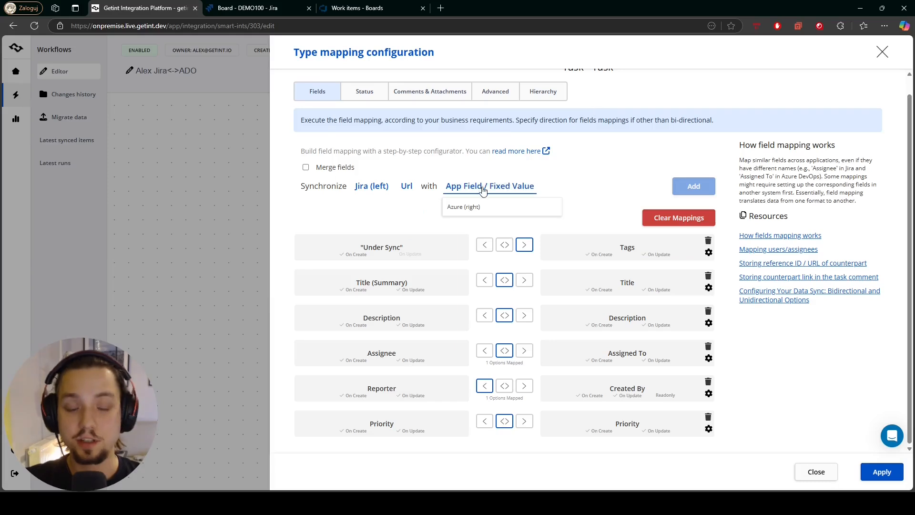
click(464, 207)
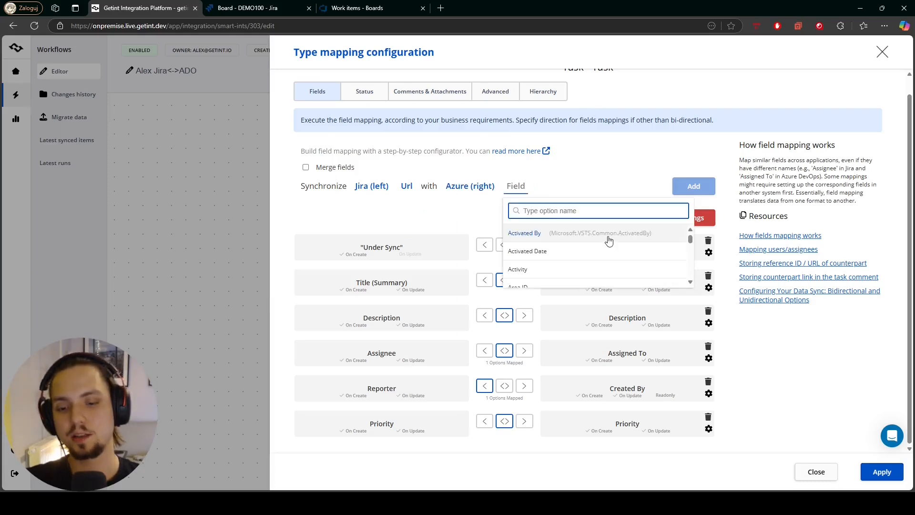
text(jira)
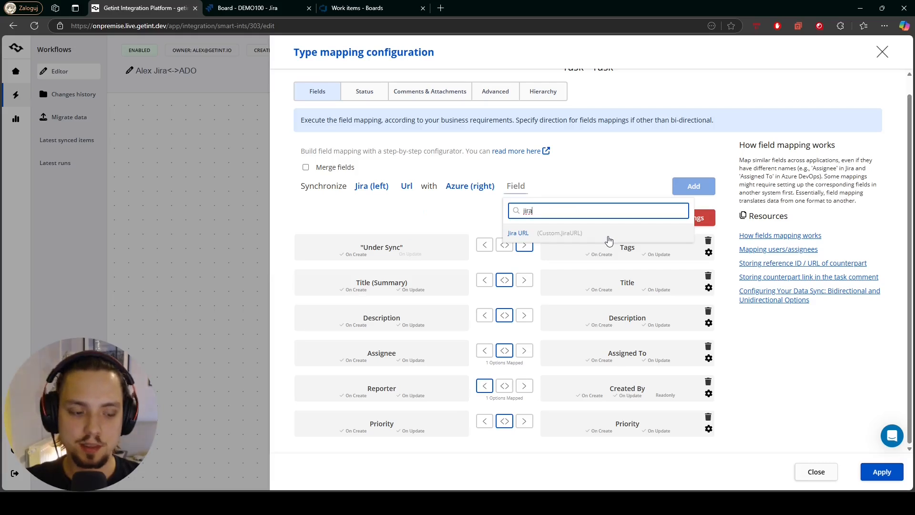
click(609, 233)
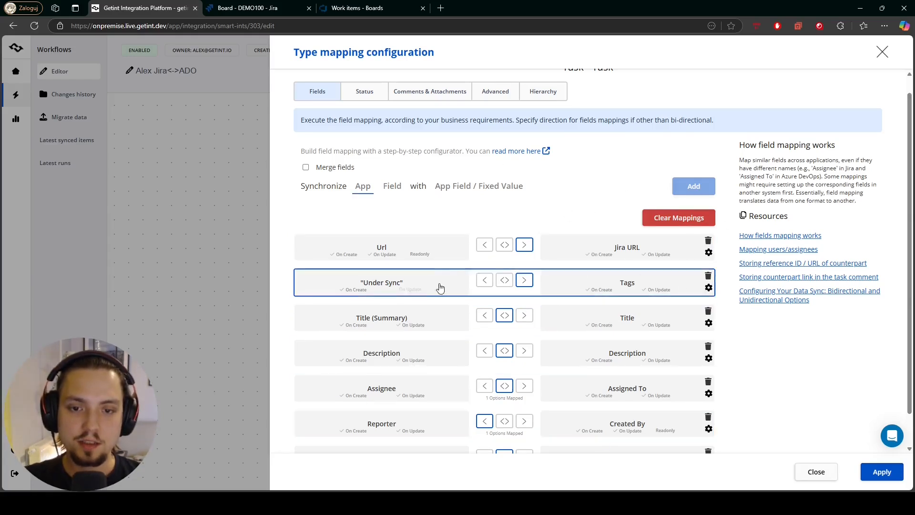
scroll(596, 284, down, 1)
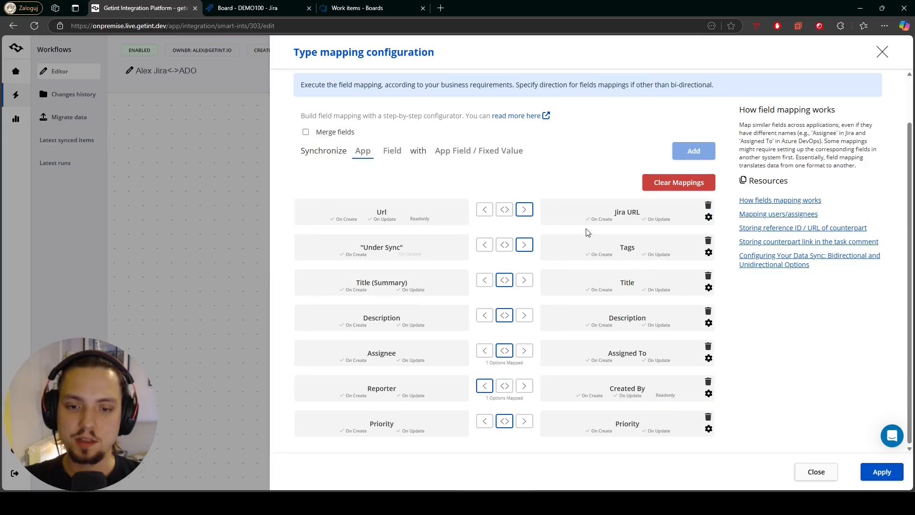
- Enable field merging and merge the Jira Id field into the Title (Summary) side of the Title mapping
scroll(496, 250, up, 1)
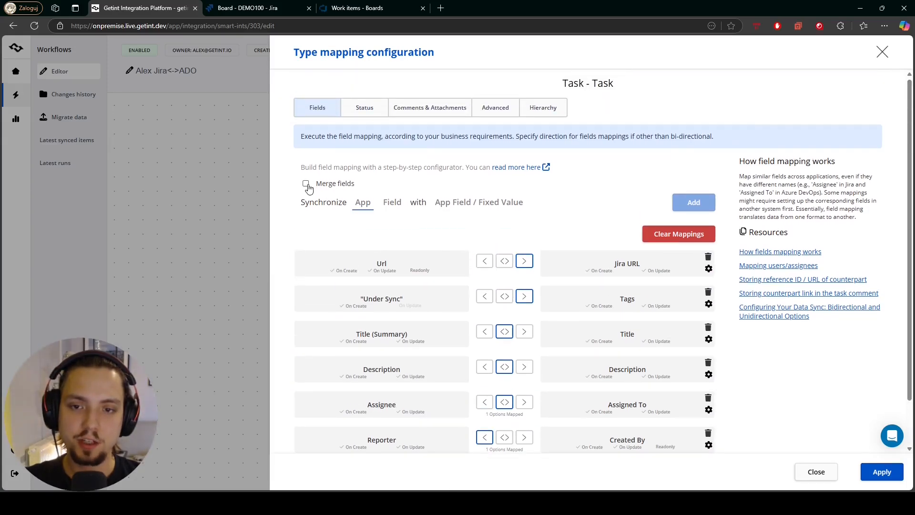
click(306, 184)
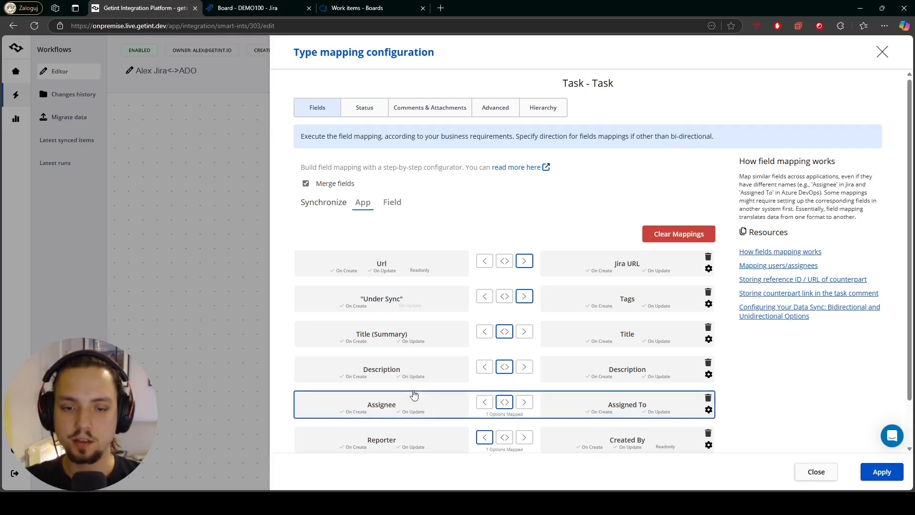
scroll(414, 395, down, 1)
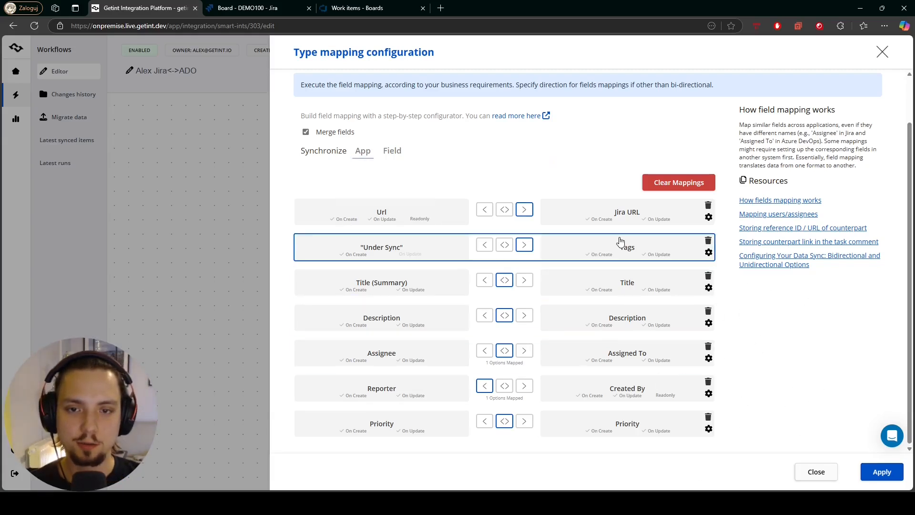
scroll(480, 163, up, 2)
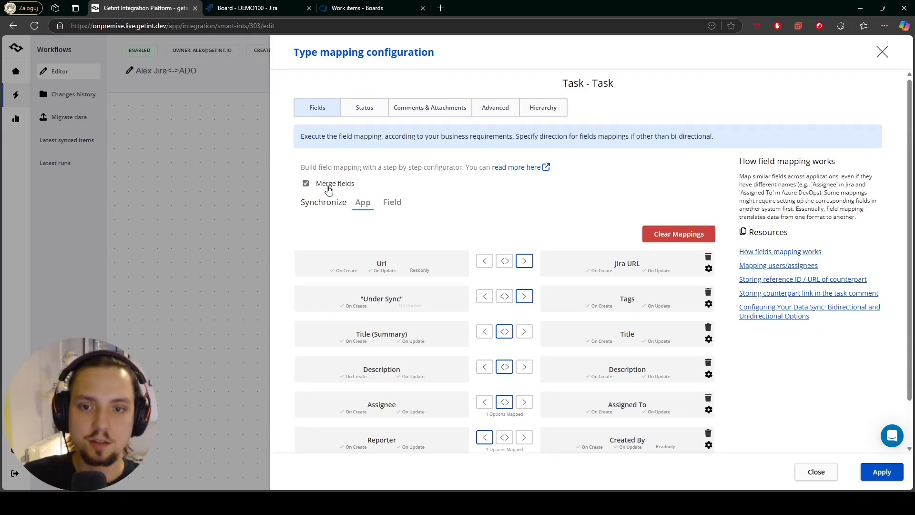
click(363, 203)
click(392, 238)
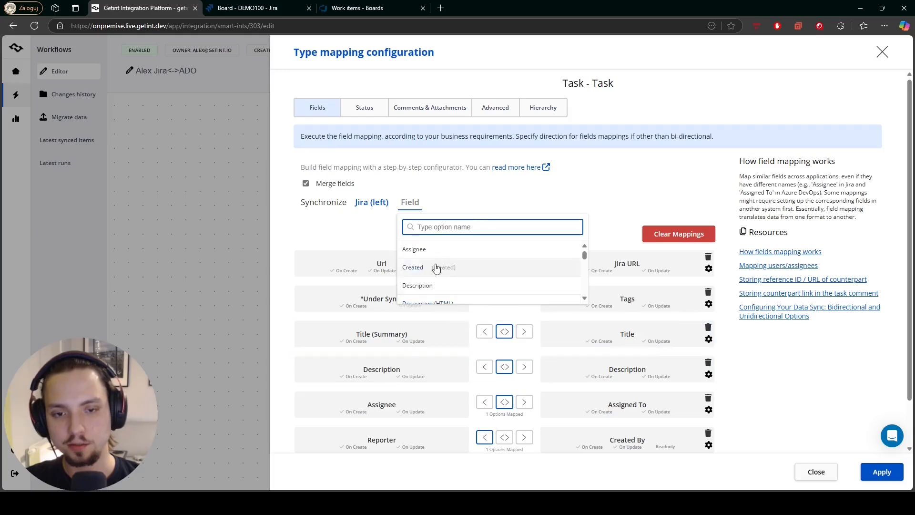
text(id)
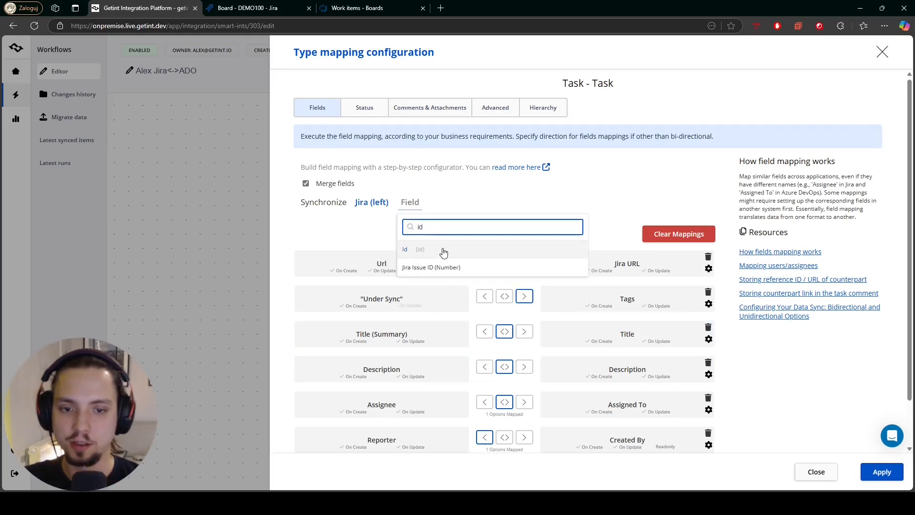
click(444, 252)
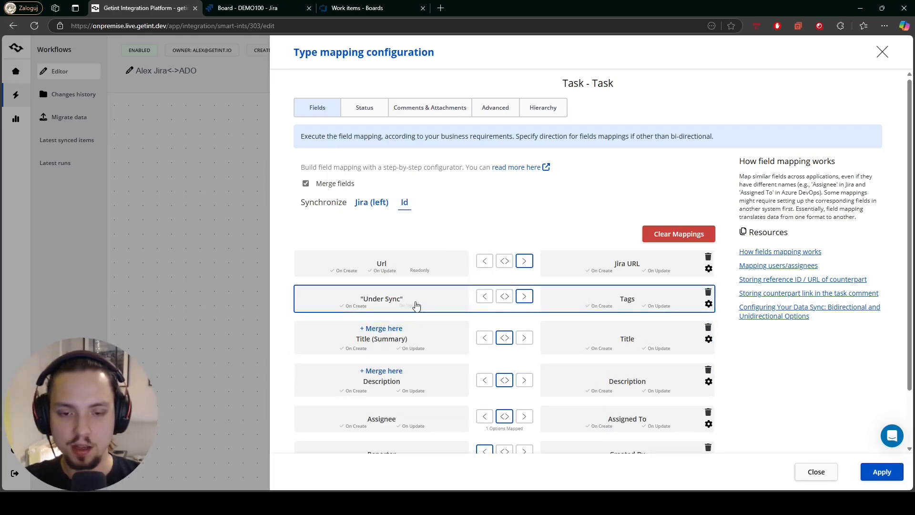
scroll(416, 305, down, 3)
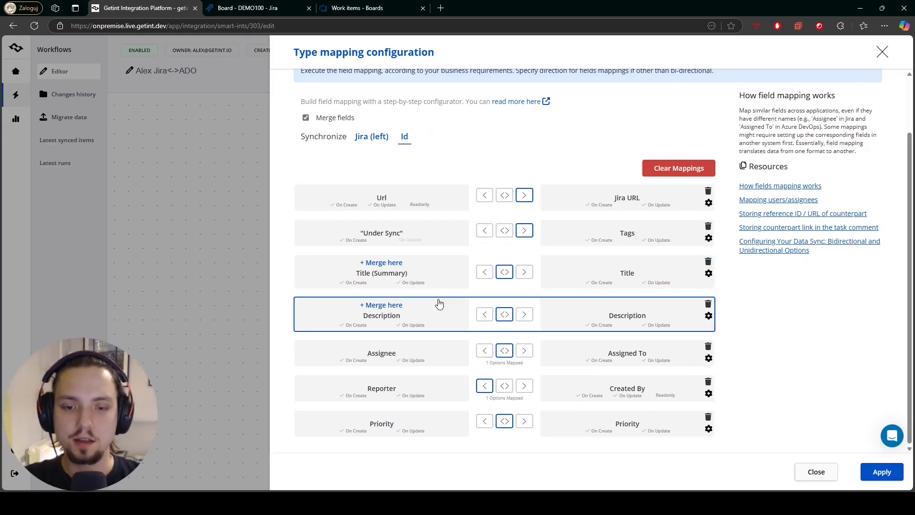
click(401, 263)
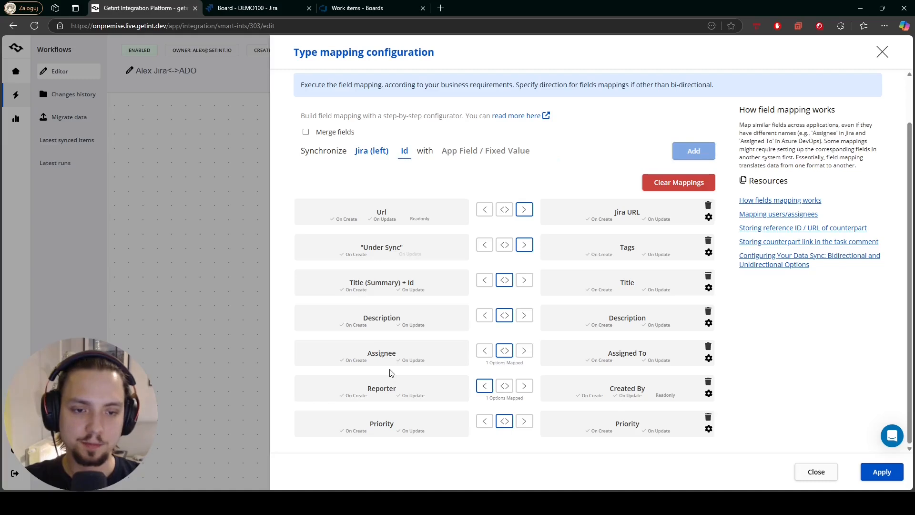
scroll(401, 369, up, 2)
scroll(408, 376, down, 2)
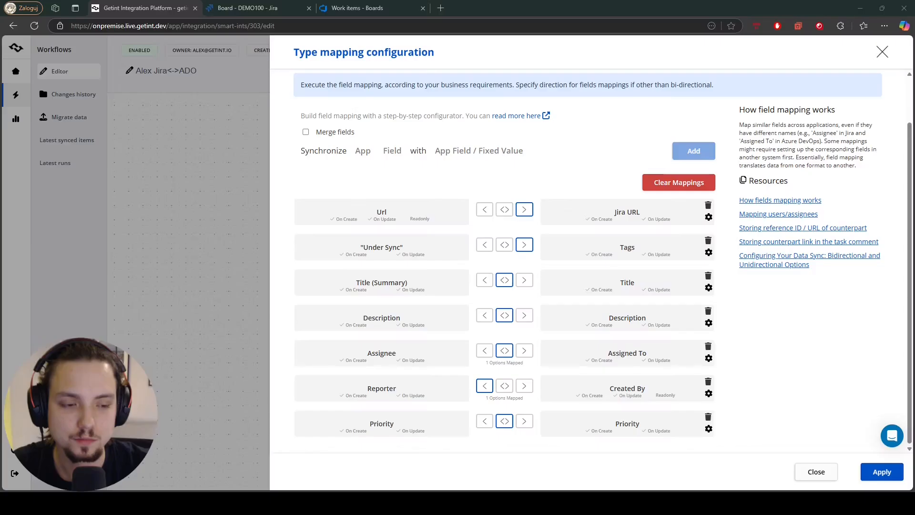
- Review the mapped options in the Priority field mapping configuration and close it
click(773, 179)
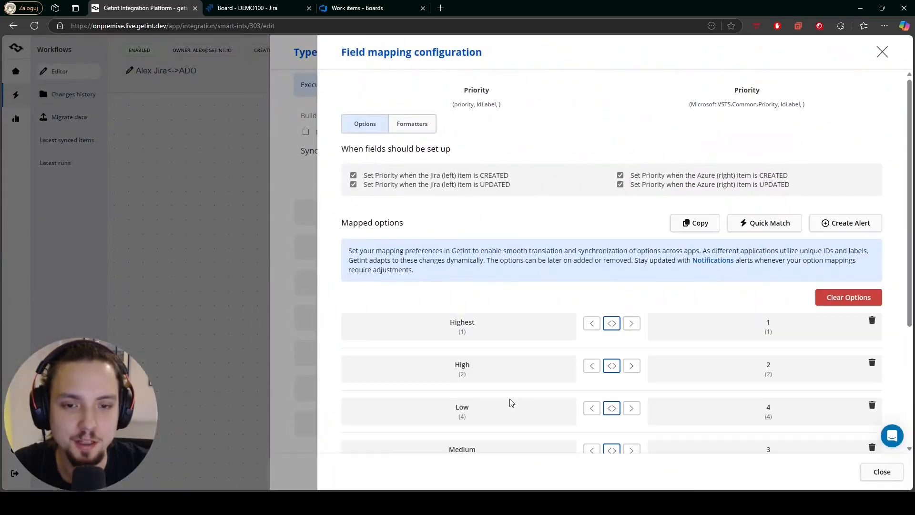
scroll(510, 400, down, 5)
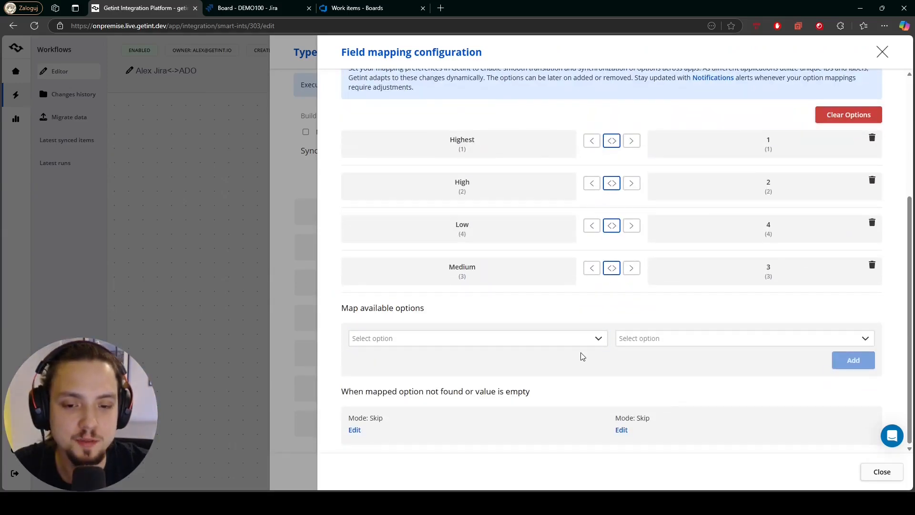
scroll(590, 317, up, 2)
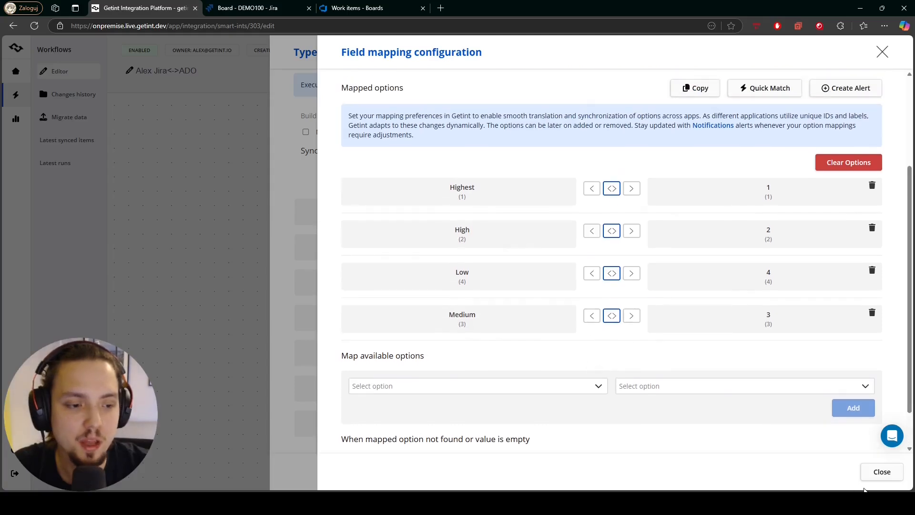
click(876, 474)
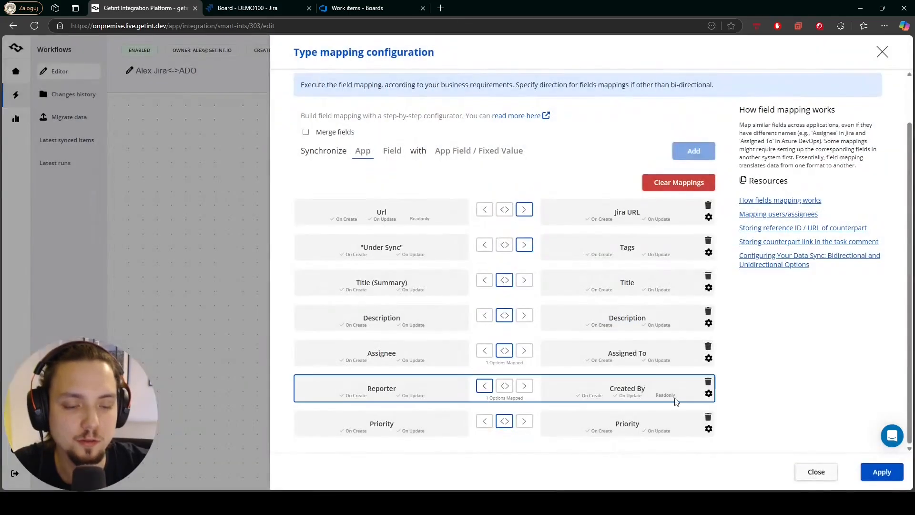
- Open the Assignee–Assigned To field mapping configuration and review its mapped and available options
click(610, 350)
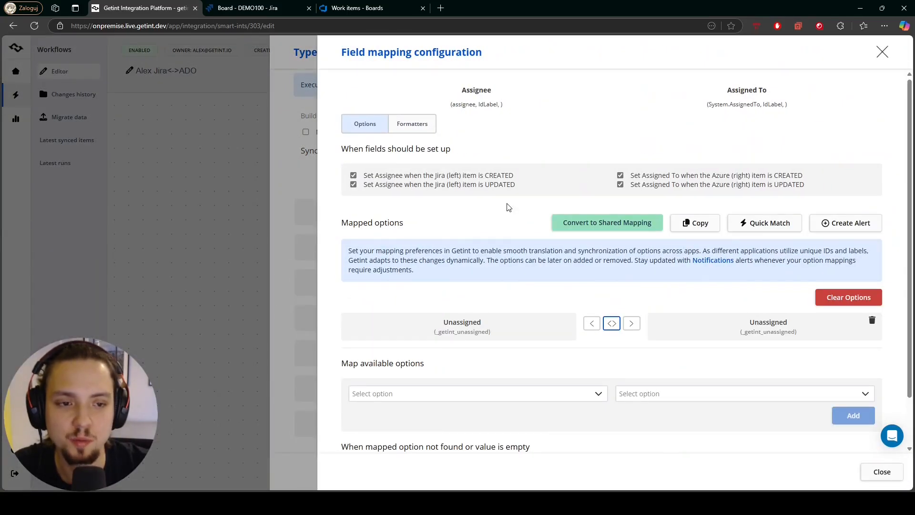
scroll(504, 208, down, 1)
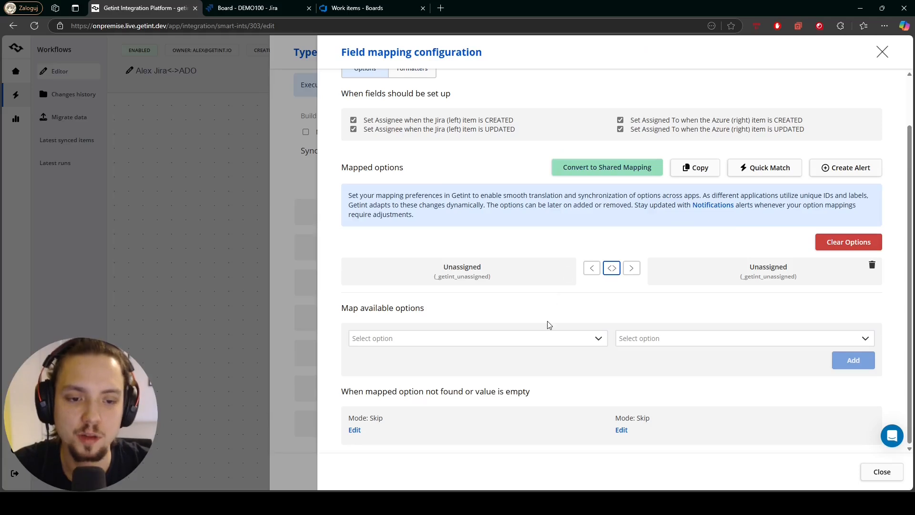
drag(315, 309, 510, 322)
click(510, 321)
- Map the available Jira user to the matching Azure DevOps user in the Assignee options
click(441, 339)
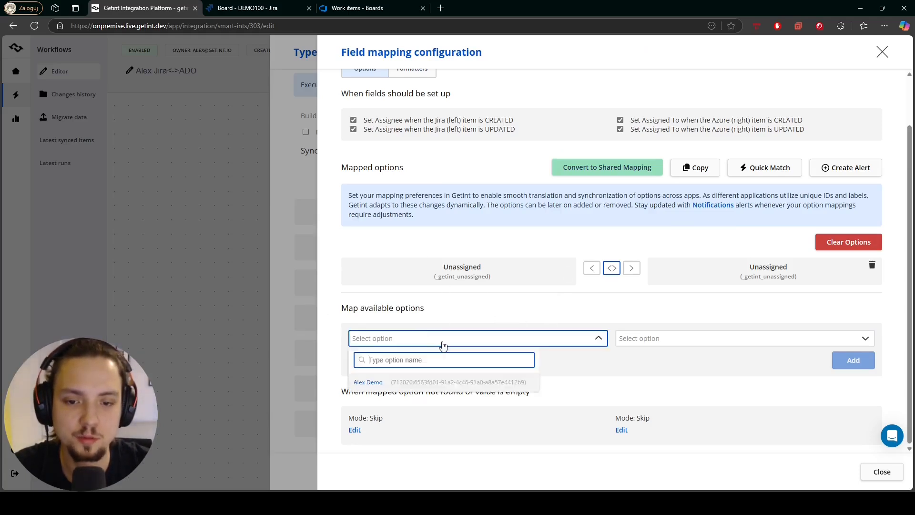
click(418, 381)
click(623, 315)
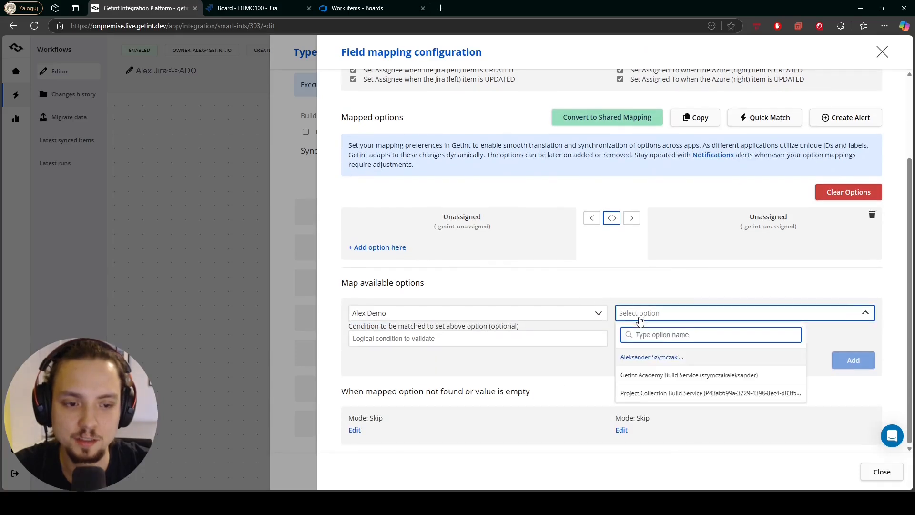
click(648, 357)
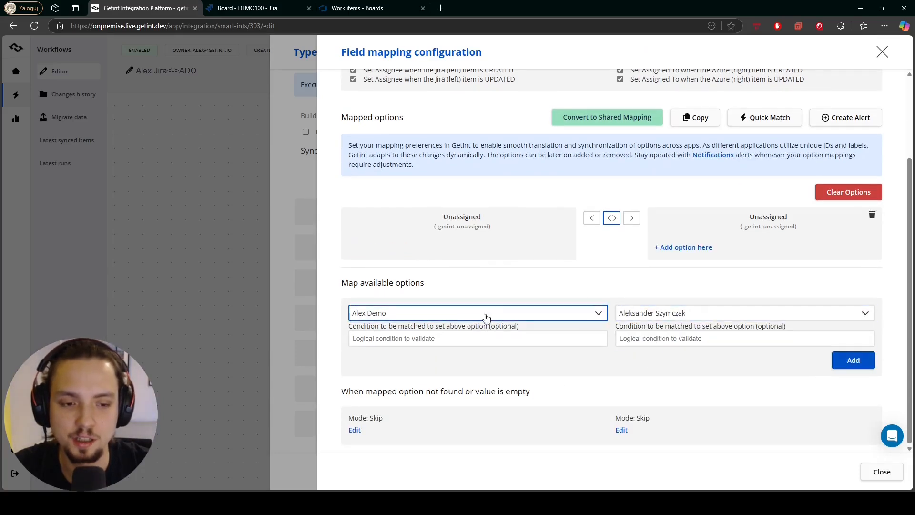
click(836, 359)
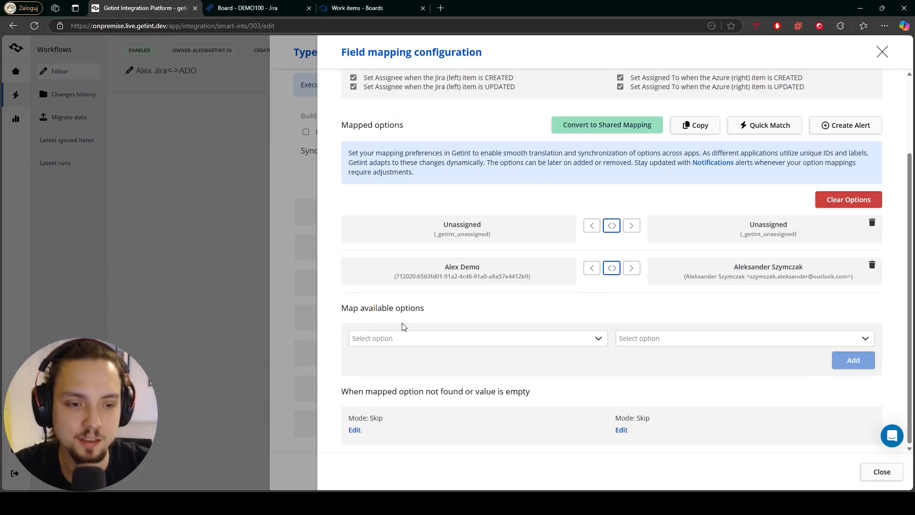
- Try the one-way sync directions on the user pair and the Unassigned pair, and set both back to bi-directional
click(631, 268)
click(593, 268)
click(633, 231)
click(594, 227)
click(614, 230)
click(616, 270)
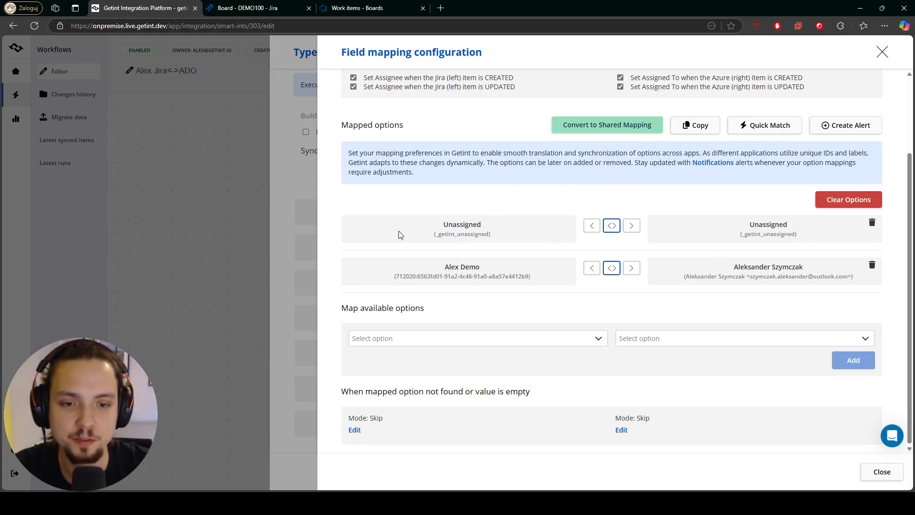
- Check both Assignee option pairs and delete the mapped user pair, keeping the Unassigned pair
drag(448, 225, 480, 226)
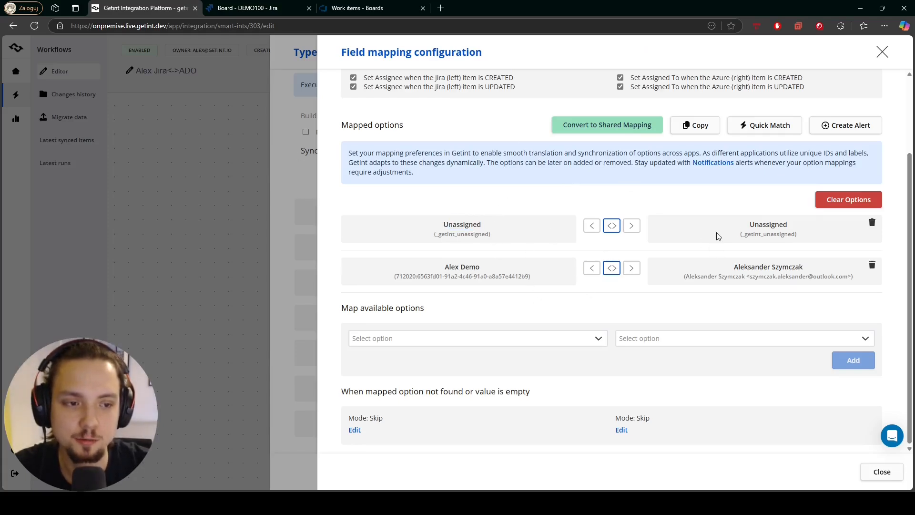
drag(748, 224, 791, 229)
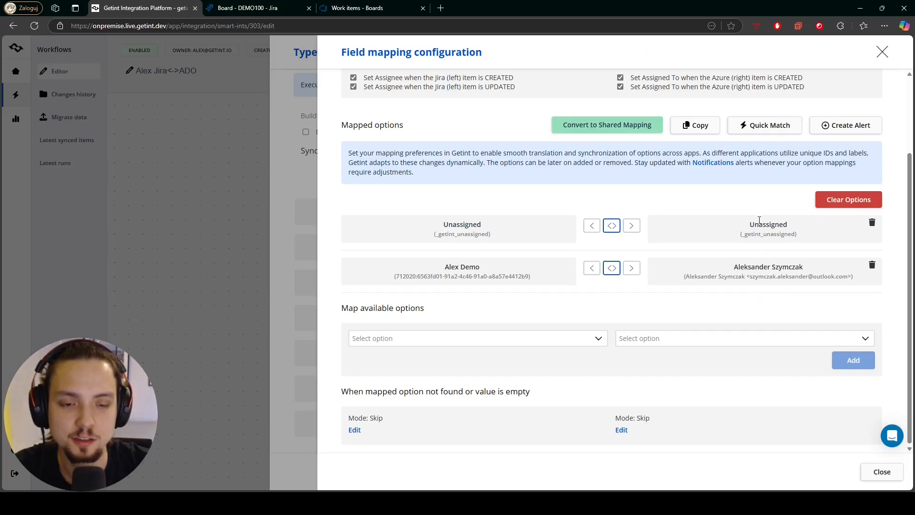
drag(437, 266, 511, 274)
click(529, 303)
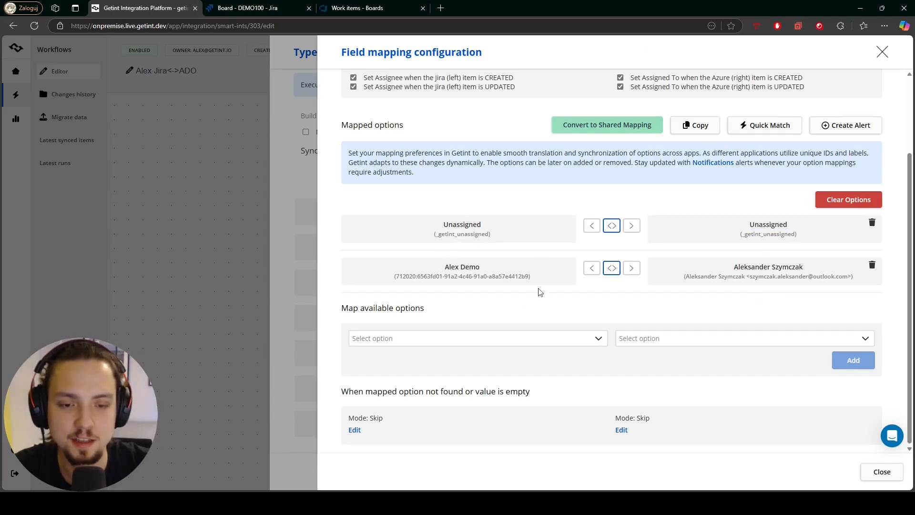
drag(734, 267, 829, 277)
click(801, 303)
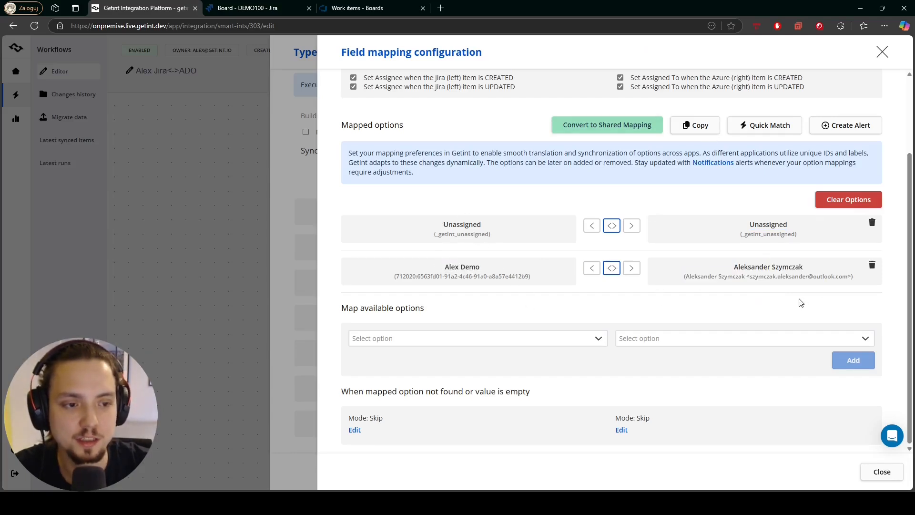
click(873, 265)
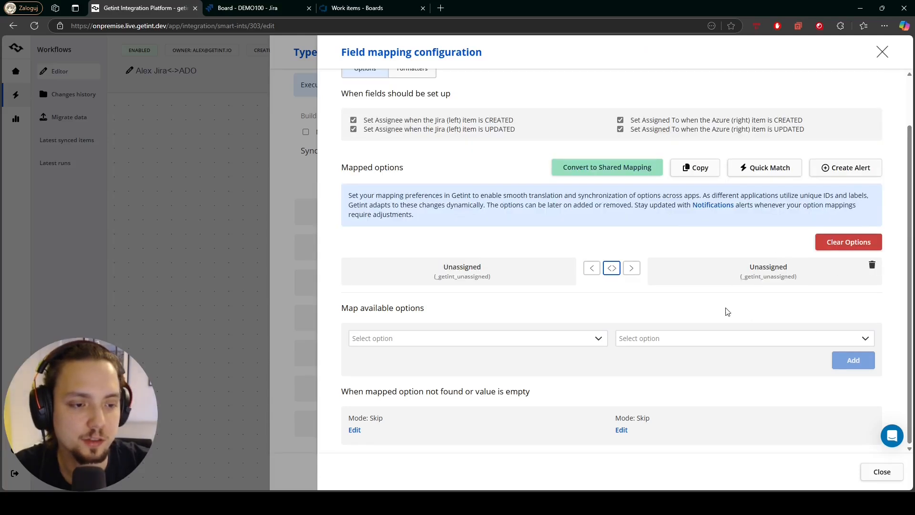
- Add the available Azure DevOps user as a second option on the Azure side of the Unassigned pair
click(651, 340)
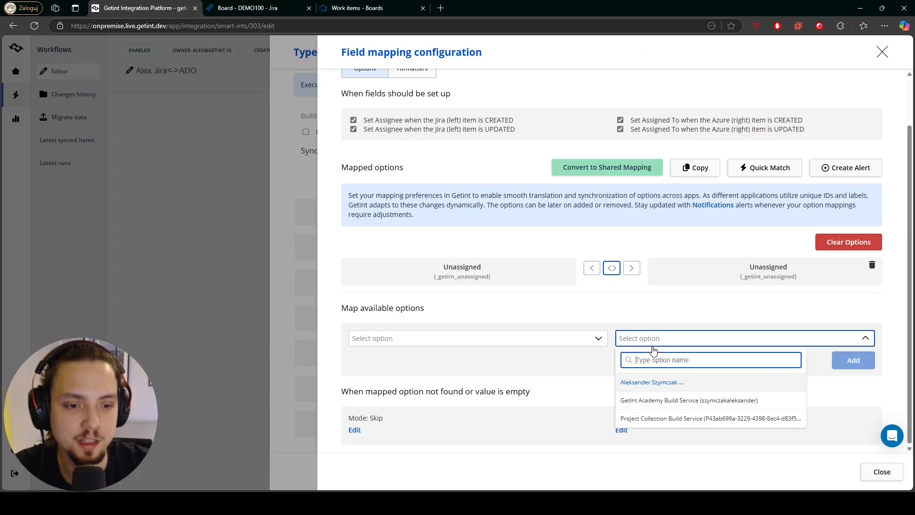
click(653, 382)
scroll(655, 381, down, 1)
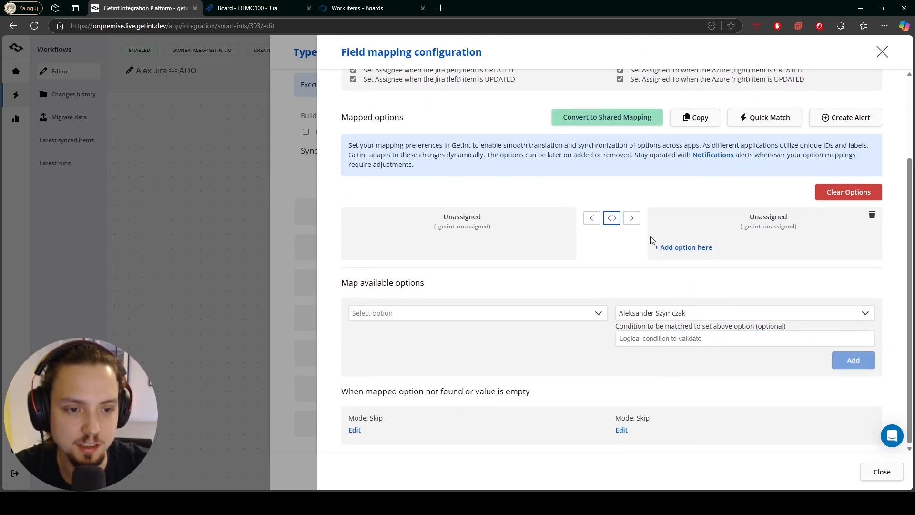
click(676, 247)
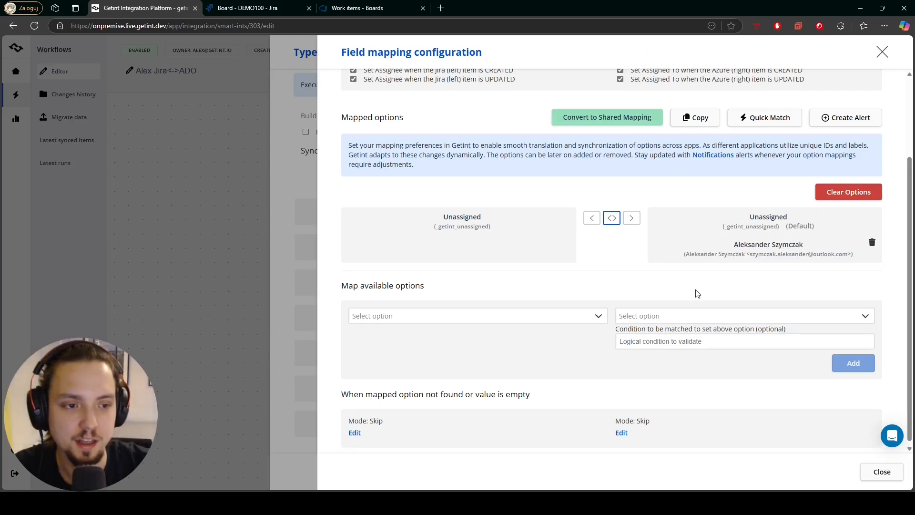
- Examine the Unassigned pair's Jira option, its default Azure option and the additional Azure DevOps user
drag(734, 245, 804, 245)
click(800, 257)
drag(755, 217, 772, 218)
click(762, 292)
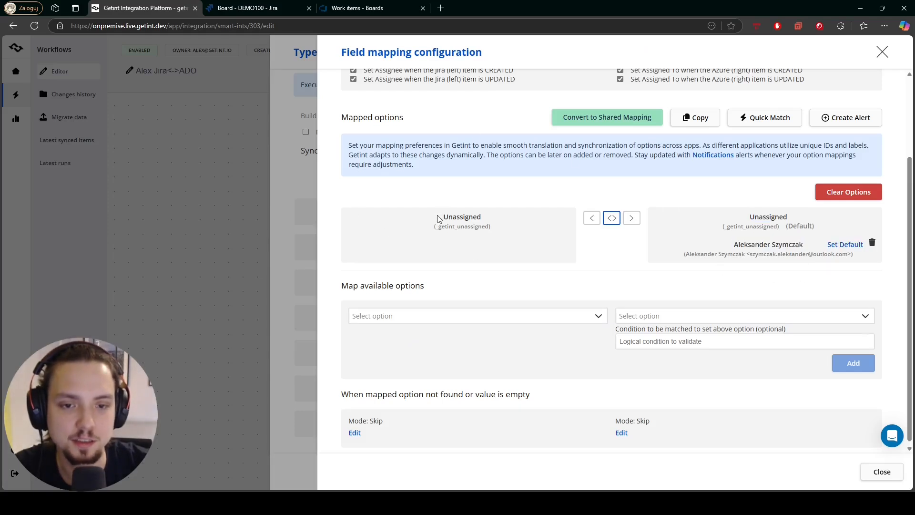
drag(434, 219, 493, 220)
click(508, 210)
click(502, 249)
drag(739, 213, 781, 216)
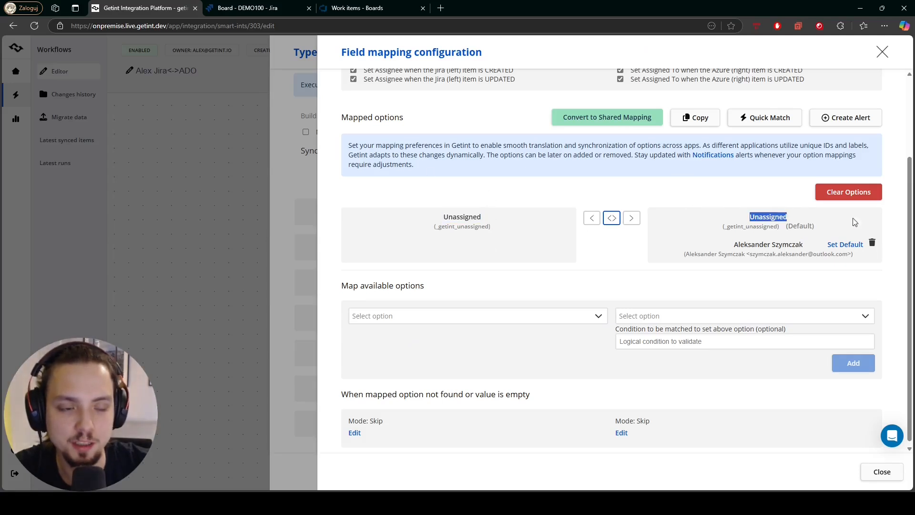
click(841, 230)
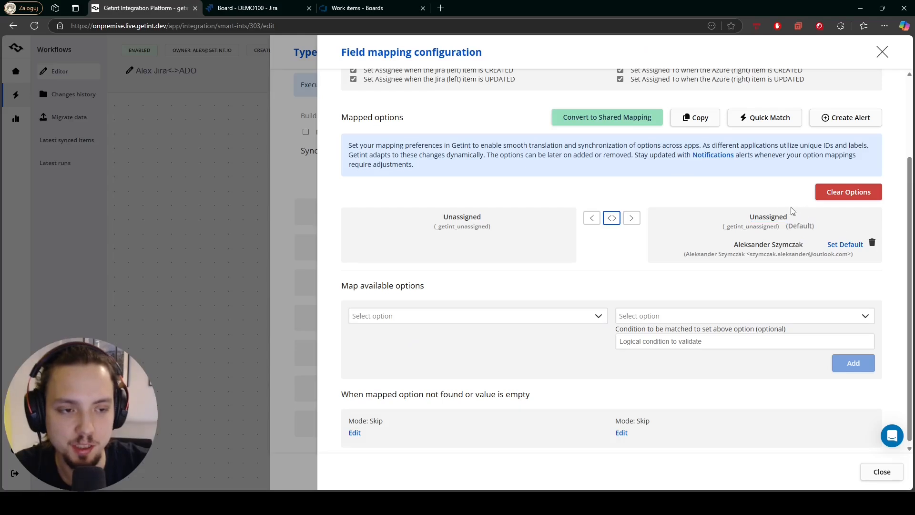
- Delete the combined Unassigned pair and map Jira Unassigned to Azure DevOps Unassigned again
click(873, 244)
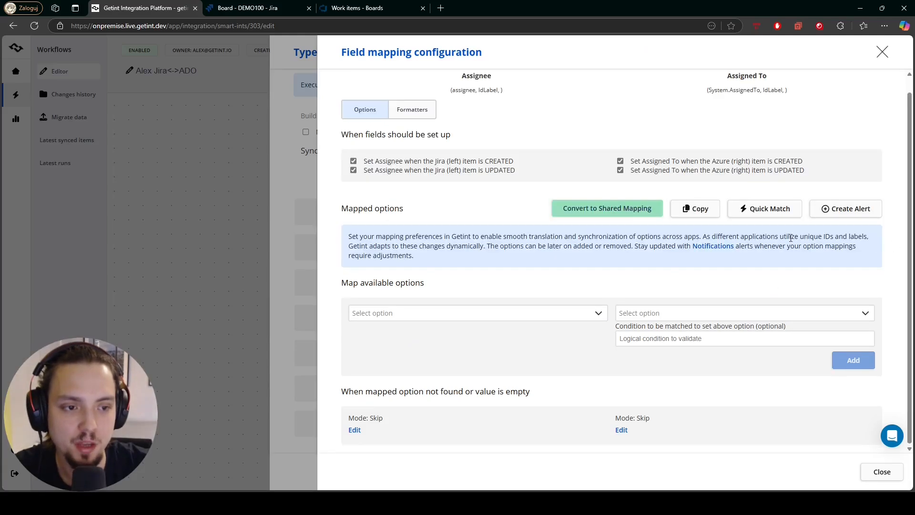
click(547, 307)
click(369, 376)
click(653, 314)
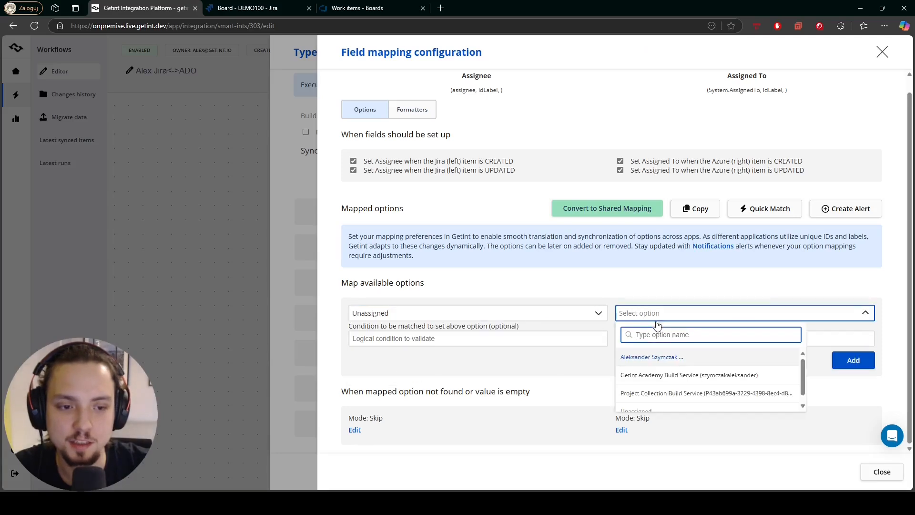
scroll(641, 382, down, 2)
click(641, 402)
click(854, 360)
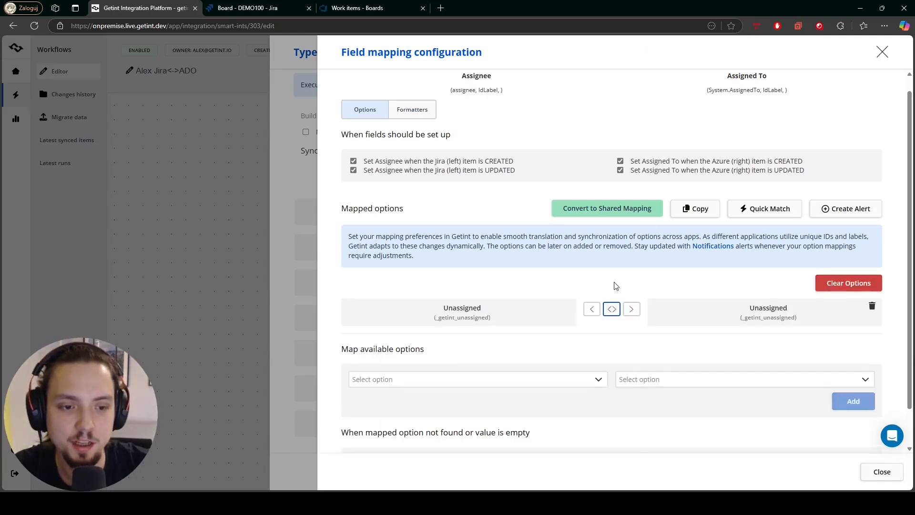
- Set the Azure-side fallback for unmapped or empty values to Value mode, using the available Azure DevOps user as default
scroll(562, 267, down, 1)
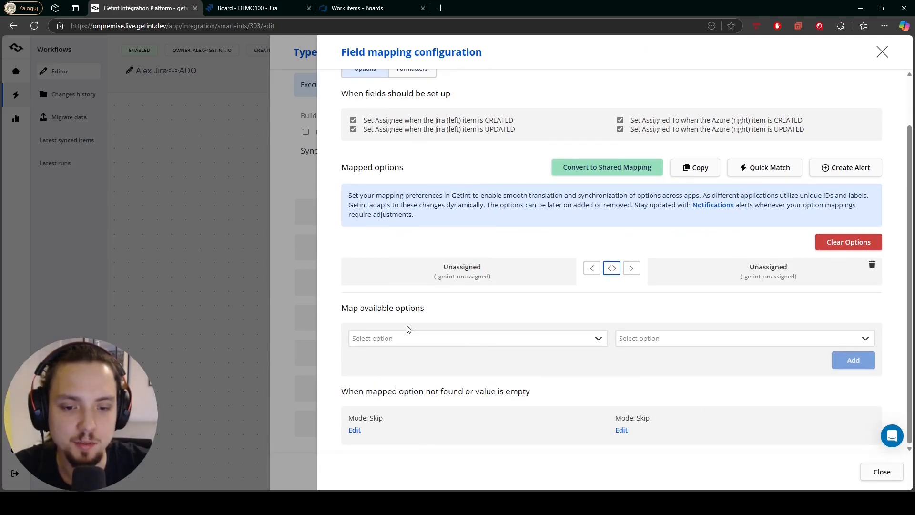
drag(337, 402, 456, 400)
click(386, 395)
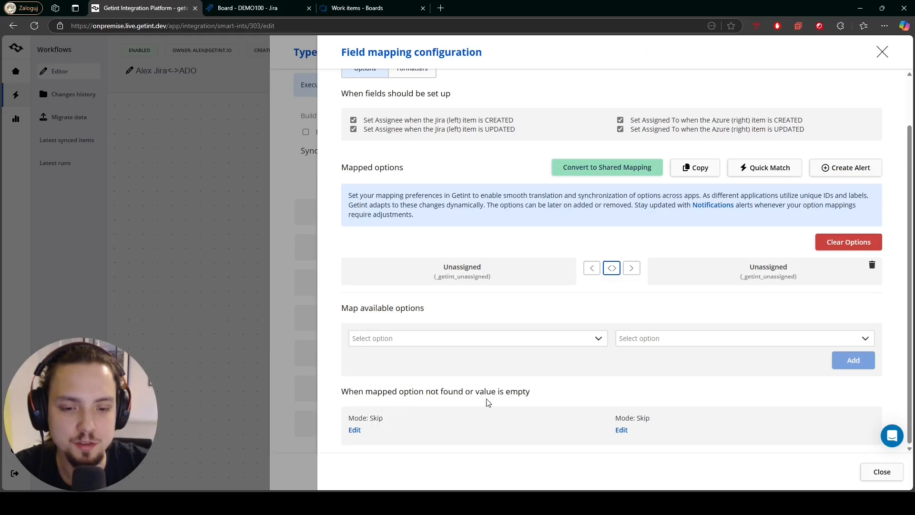
click(622, 433)
scroll(641, 428, down, 1)
click(639, 411)
scroll(638, 413, down, 3)
click(637, 441)
click(670, 404)
click(648, 409)
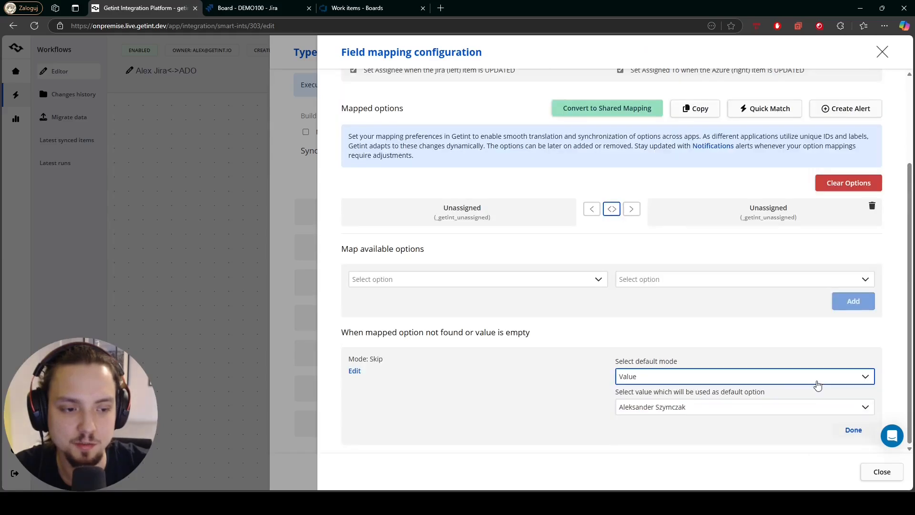
click(851, 429)
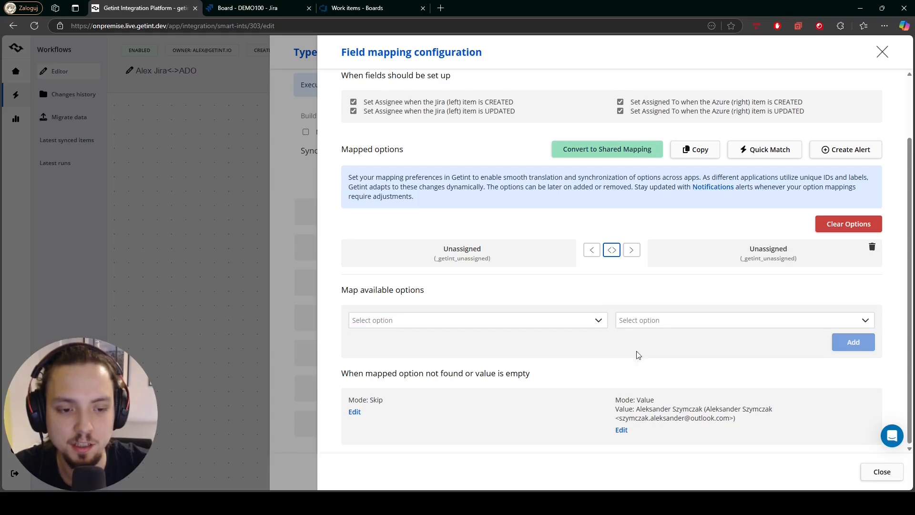
- Review the Azure default value along with the update rules and mapped options of the Assignee–Assigned To mapping
drag(637, 413, 699, 410)
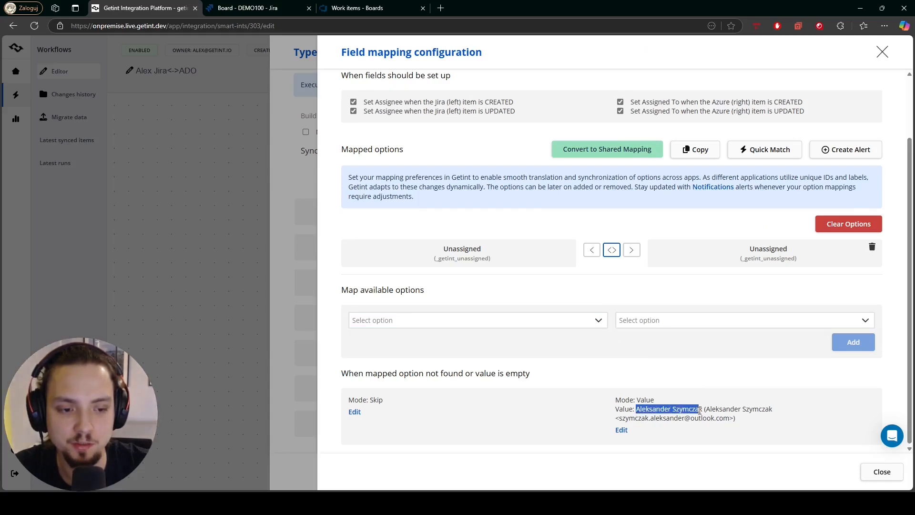
click(792, 413)
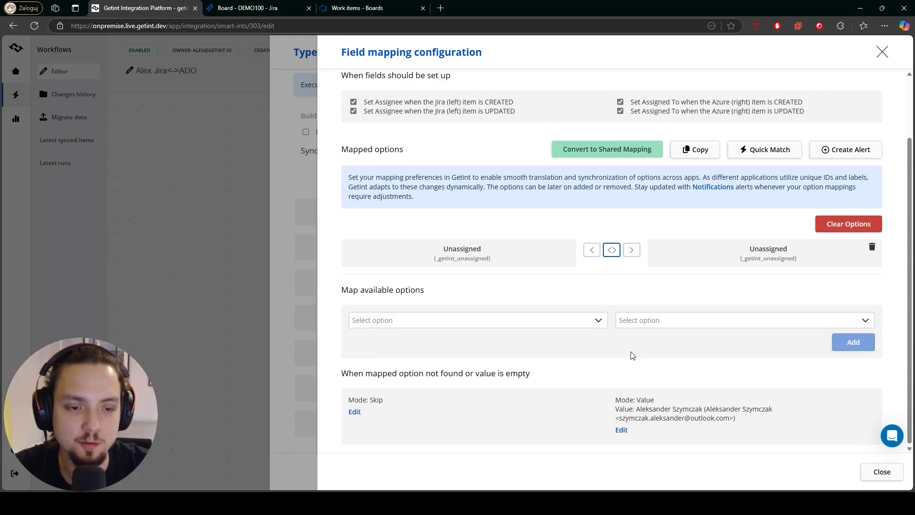
scroll(575, 317, up, 2)
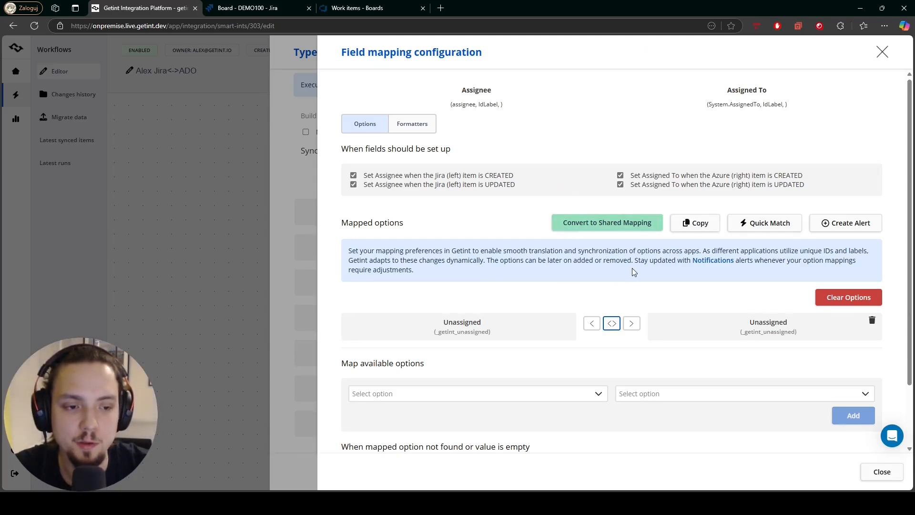
scroll(632, 272, down, 2)
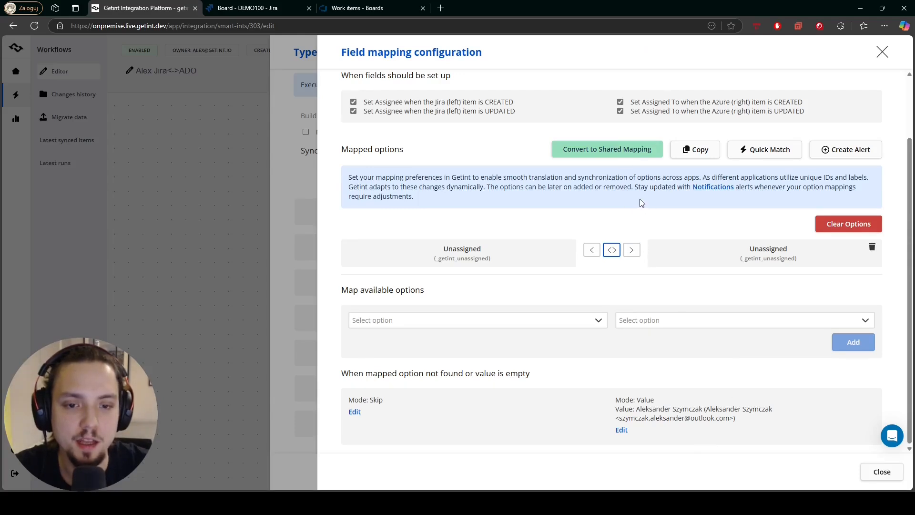
scroll(647, 205, up, 2)
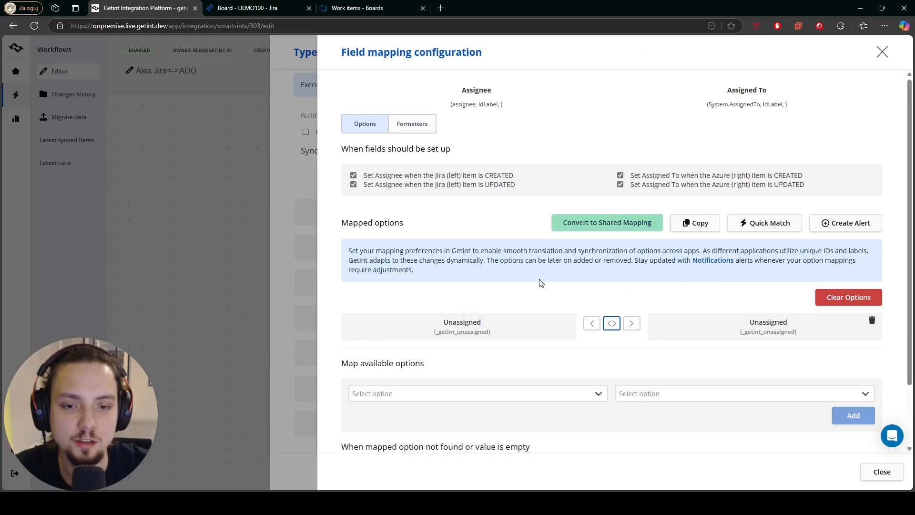
scroll(656, 257, down, 2)
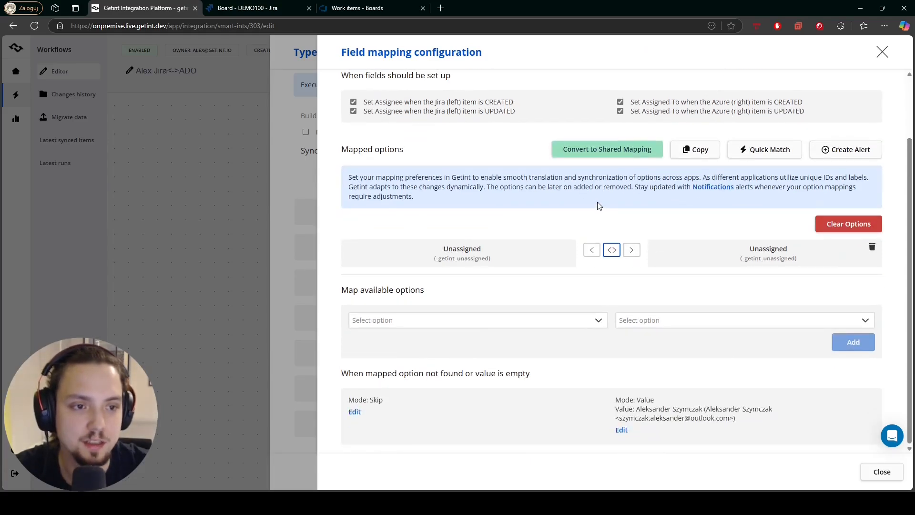
scroll(600, 214, up, 2)
scroll(658, 287, down, 1)
scroll(657, 289, up, 1)
scroll(658, 289, down, 2)
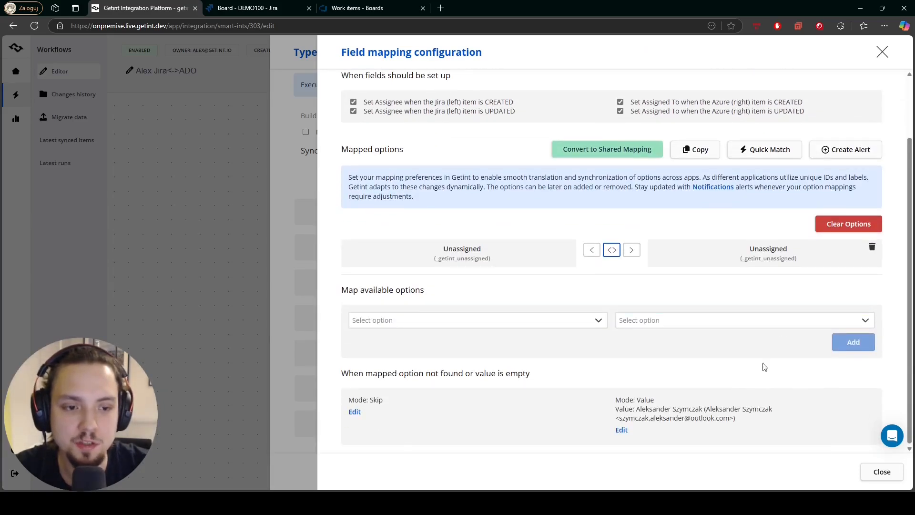
scroll(441, 207, up, 2)
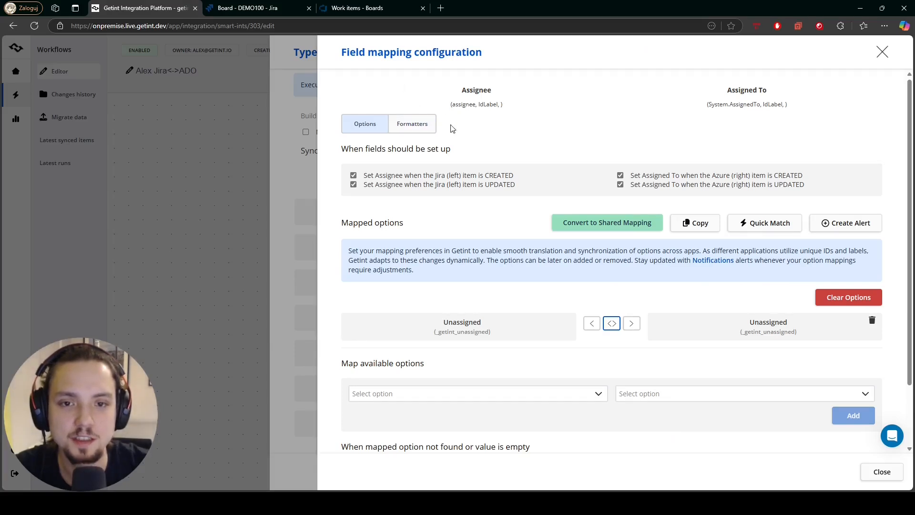
- Check the formatters for Assignee and Assigned To, close the field configuration and apply the Task type mapping
click(414, 129)
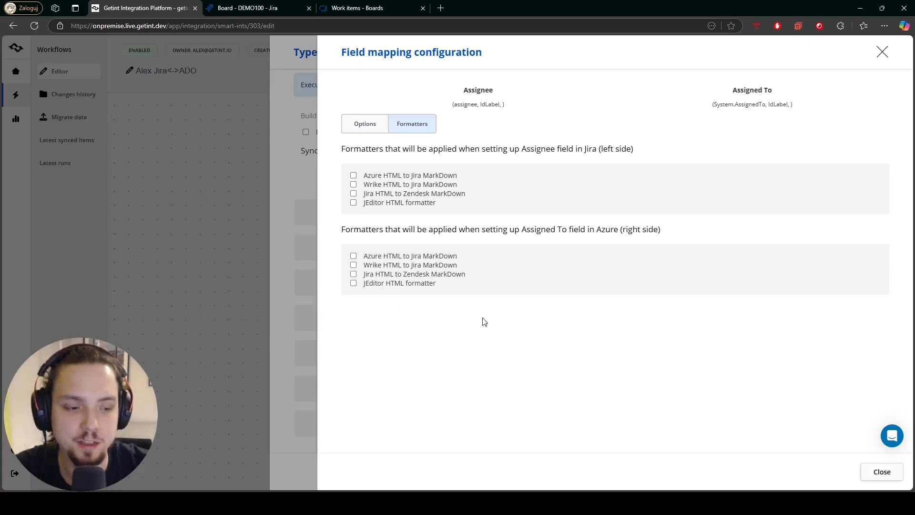
click(882, 472)
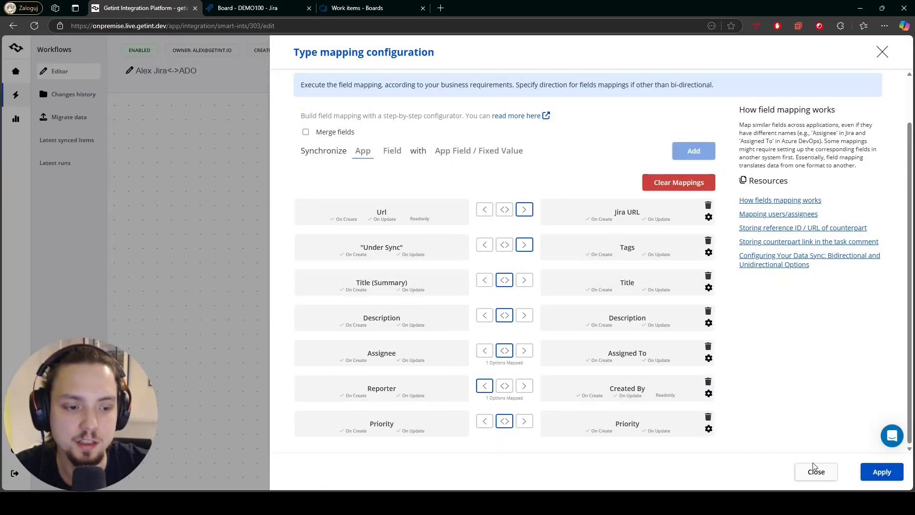
click(874, 475)
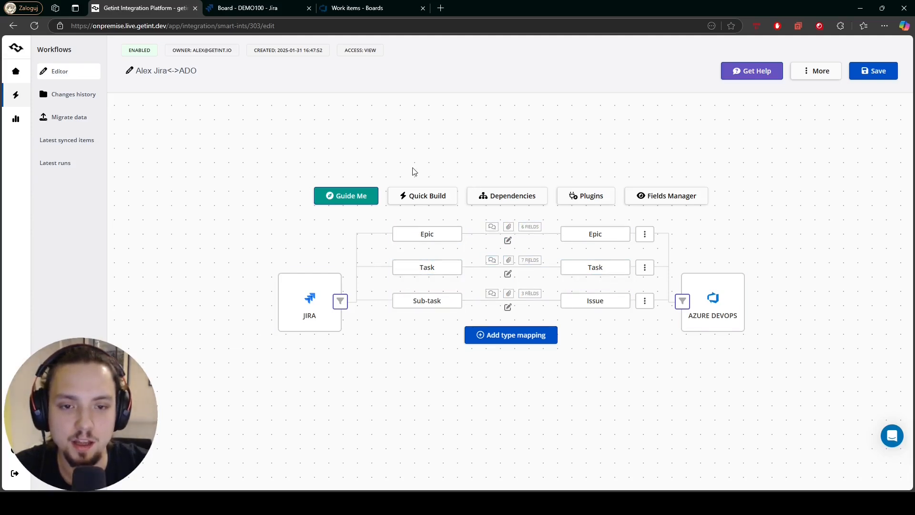
- Review the Jira app's connection, project, whole-instance field fetching option and Custom JQL setting, and close it unchanged
click(309, 282)
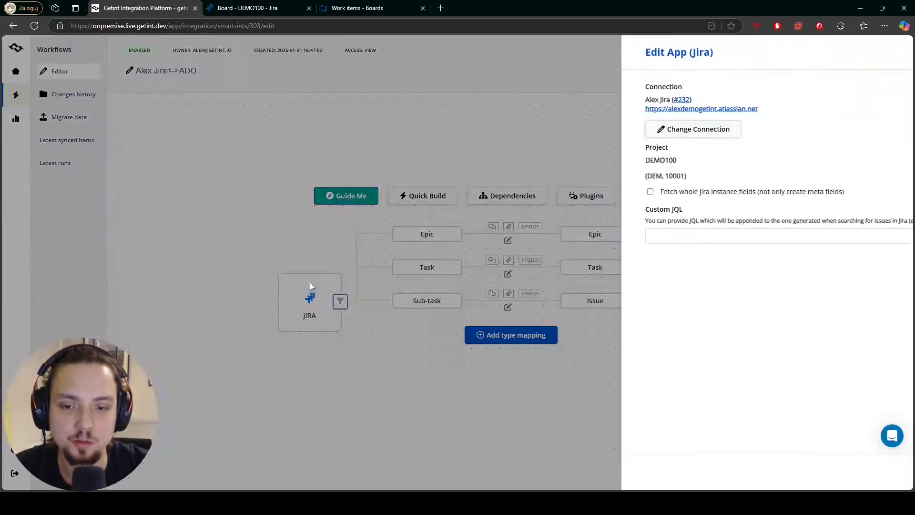
click(561, 234)
drag(571, 193, 666, 201)
click(685, 210)
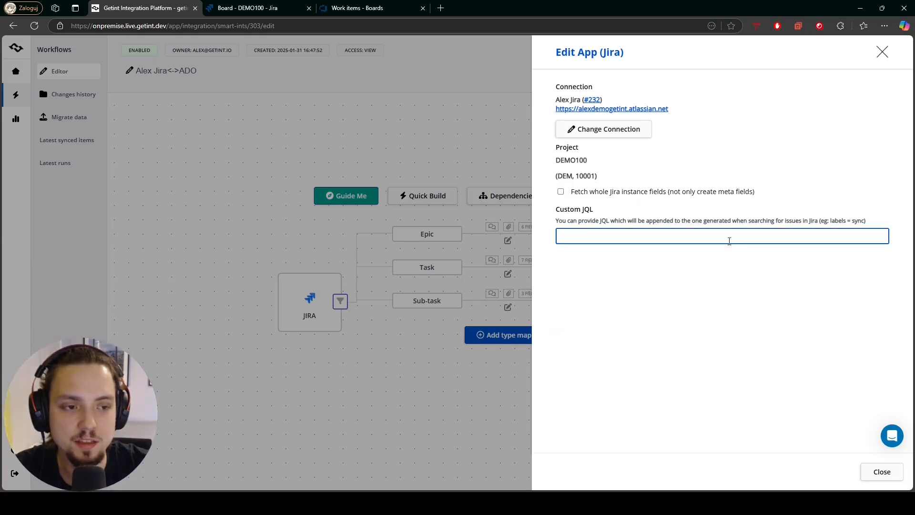
click(865, 474)
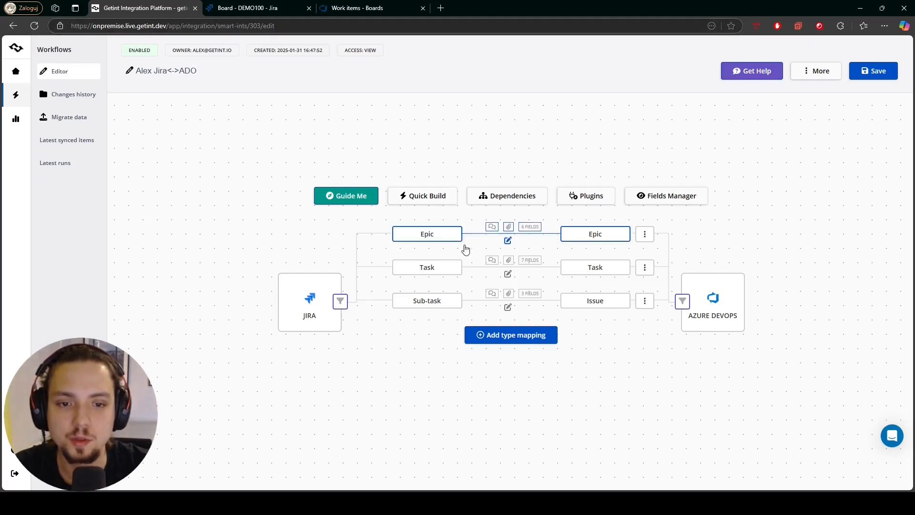
- Merge the Jira Id field into the Title (Summary) mapping of the Task type and apply the configuration
click(508, 274)
scroll(564, 256, down, 1)
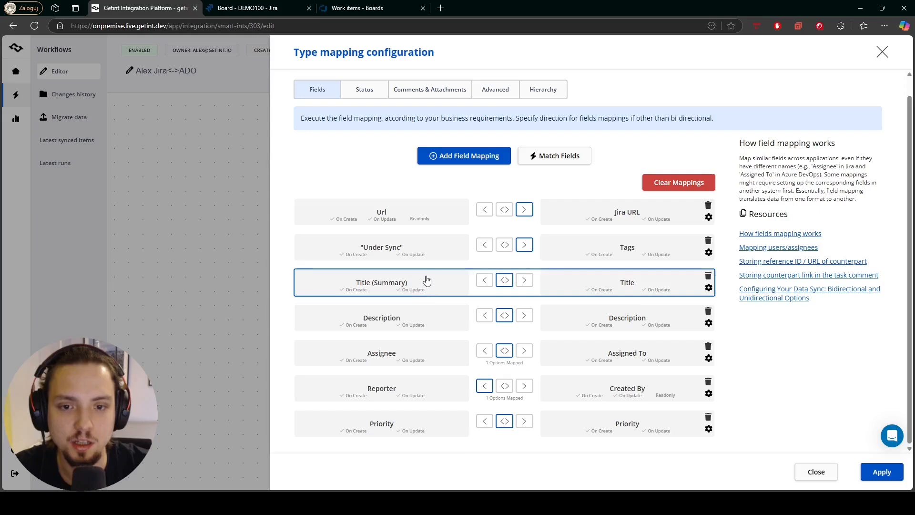
click(448, 153)
click(306, 165)
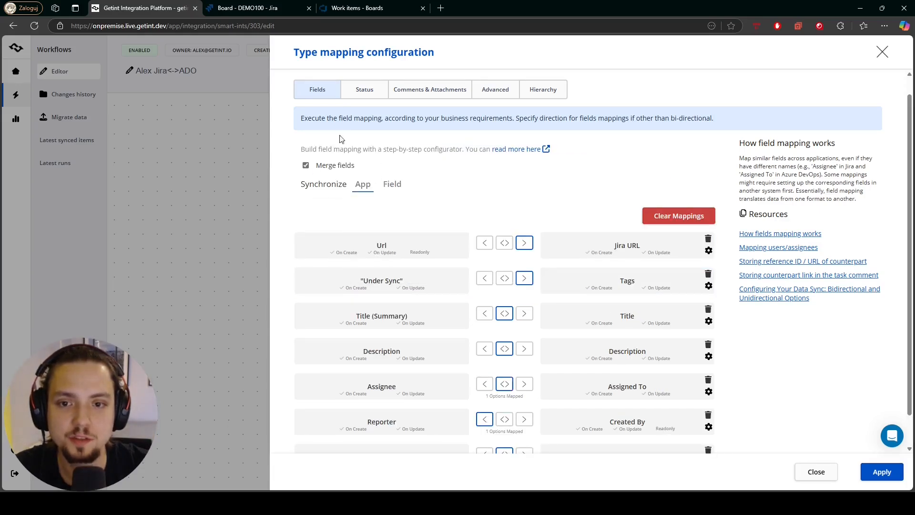
click(363, 184)
click(407, 222)
text(ID)
click(429, 234)
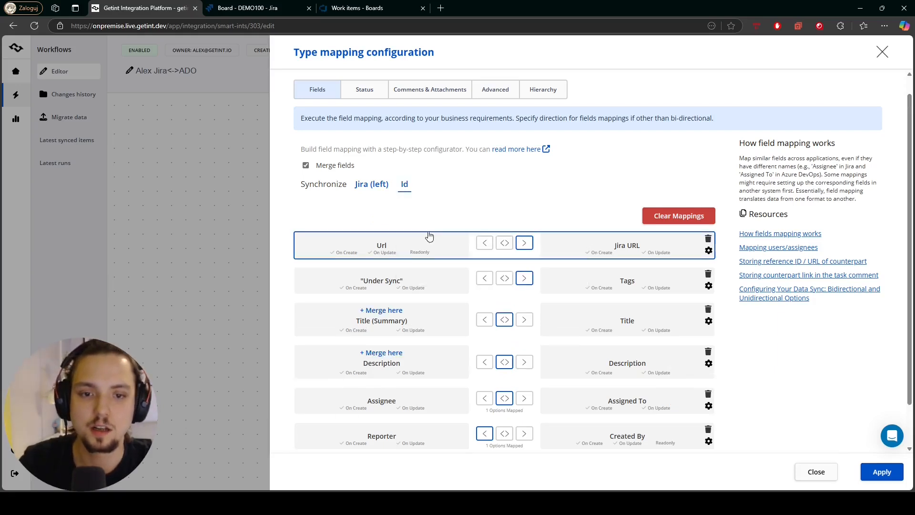
click(396, 315)
click(881, 472)
- Reopen the Task type mapping and check the Assignee–Assigned To options and fallback modes
click(594, 267)
scroll(605, 329, down, 1)
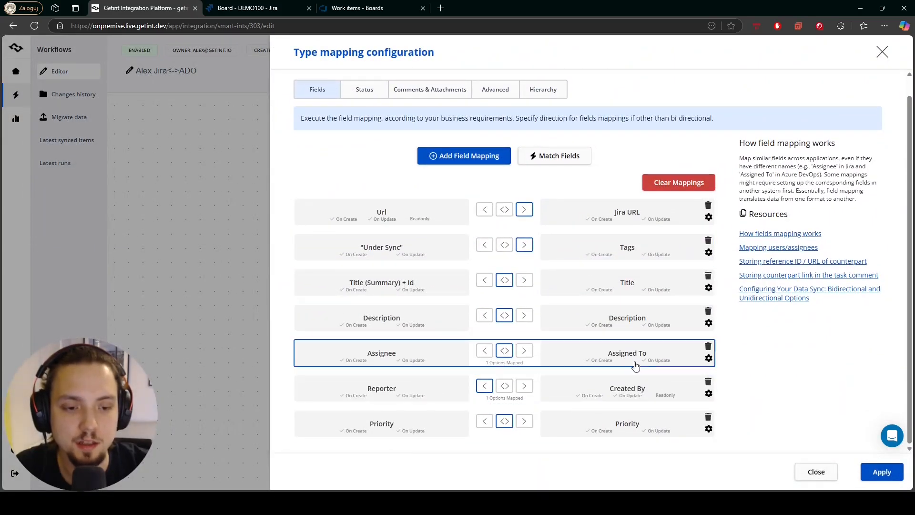
click(615, 362)
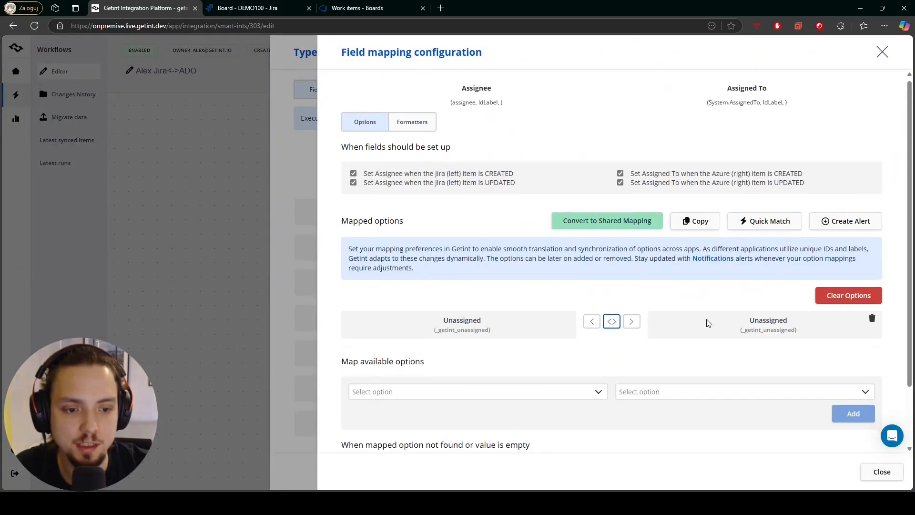
scroll(710, 322, down, 2)
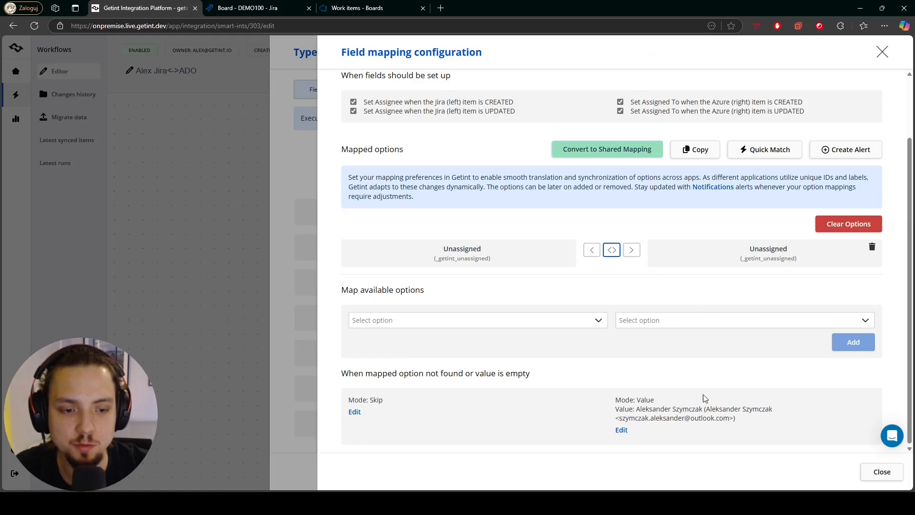
click(882, 472)
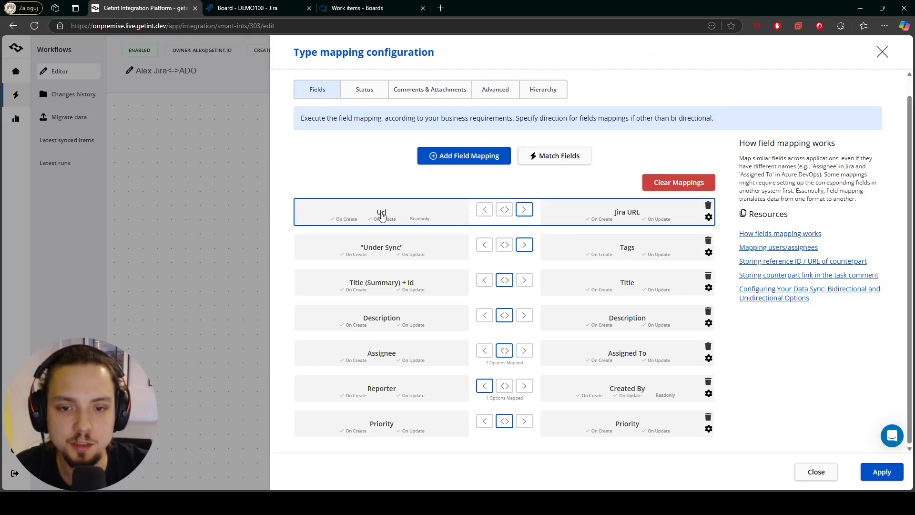
- Disable On Update on the Jira side of the "Under Sync"–Tags mapping
click(403, 254)
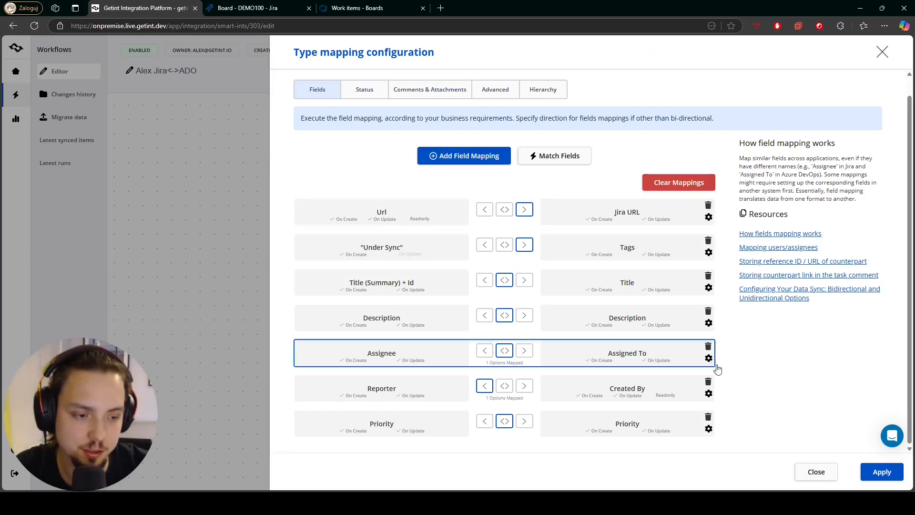
- Apply the Task type mapping configuration
click(882, 471)
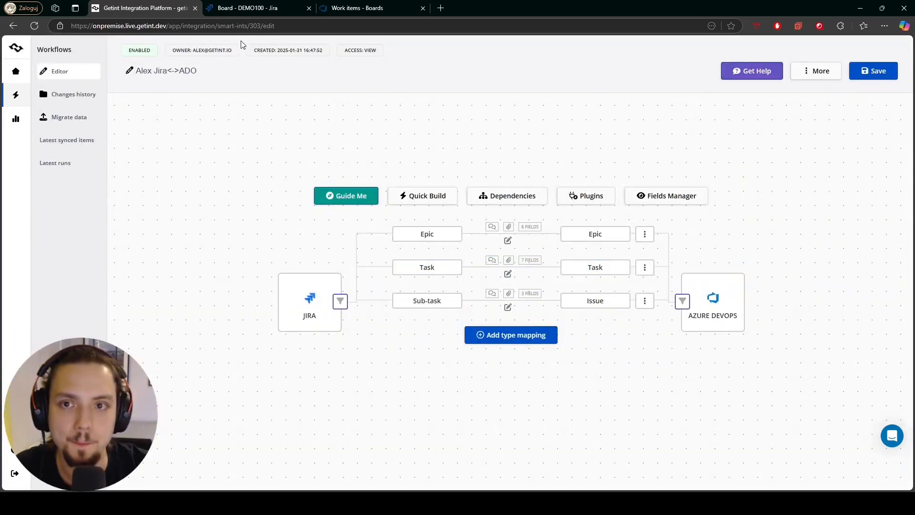
- Switch to Jira, create a task titled "Test 4" in the DEMO100 board's To Do column and assign it to yourself
click(234, 8)
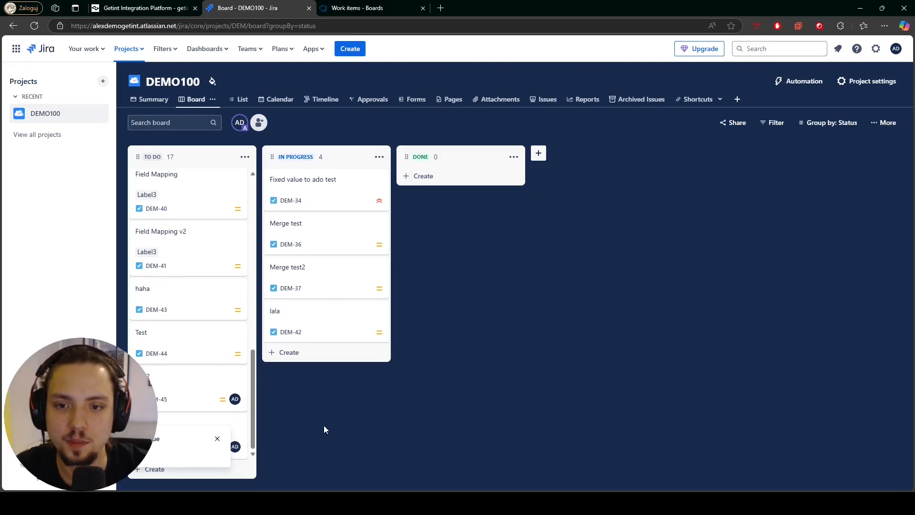
click(157, 469)
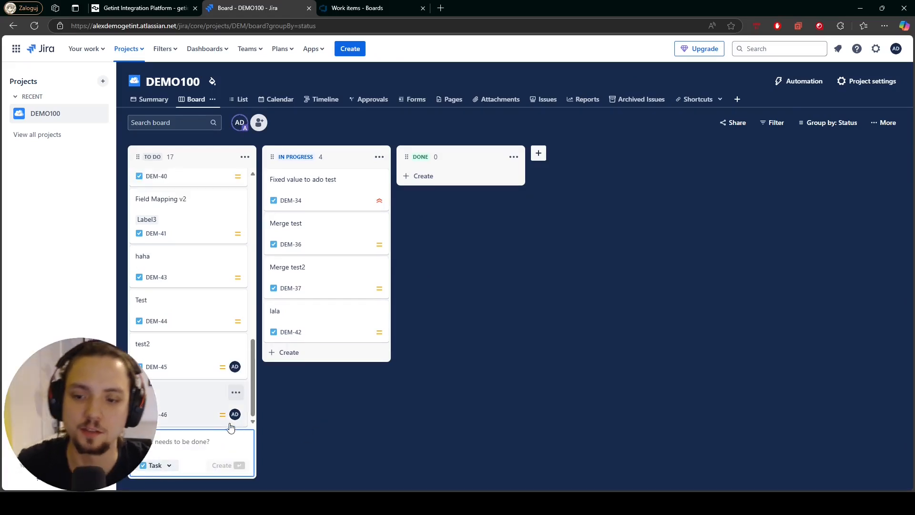
text(test)
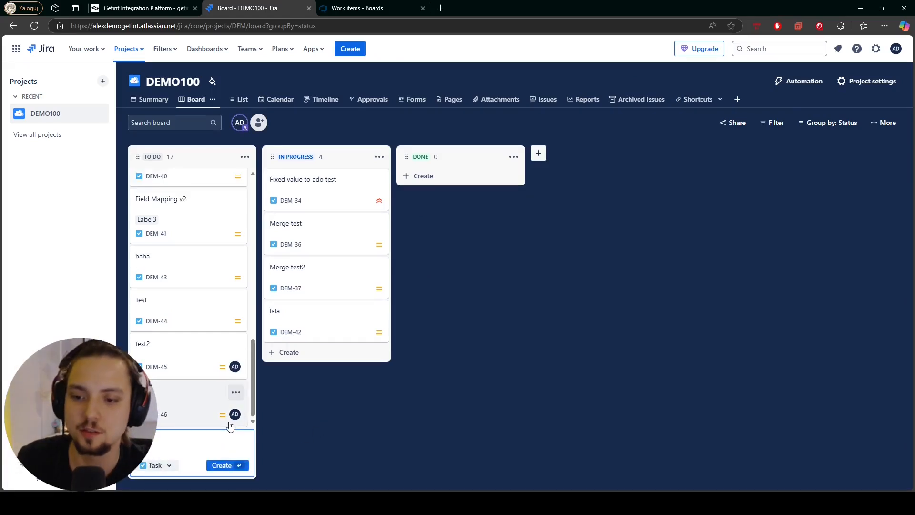
key(BackSpace)
key(BackSpace)
key(BackSpace)
key(BackSpace)
text(test)
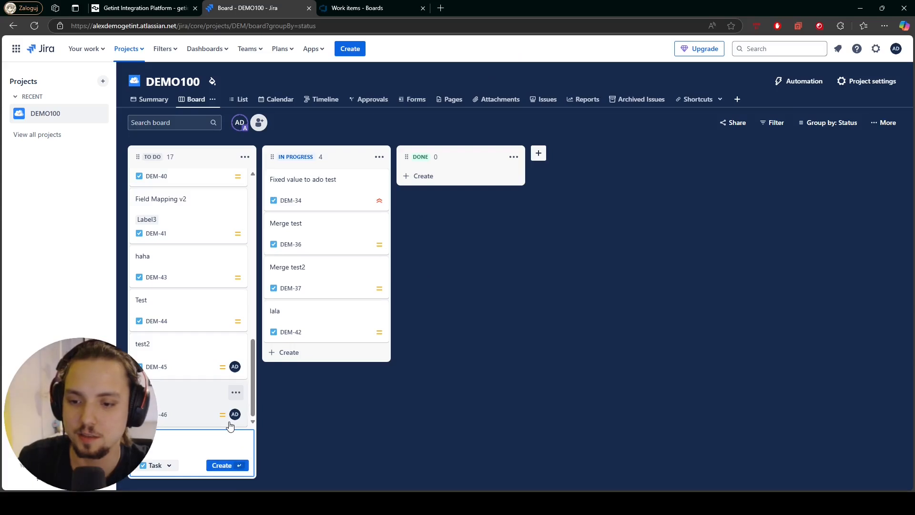
click(219, 466)
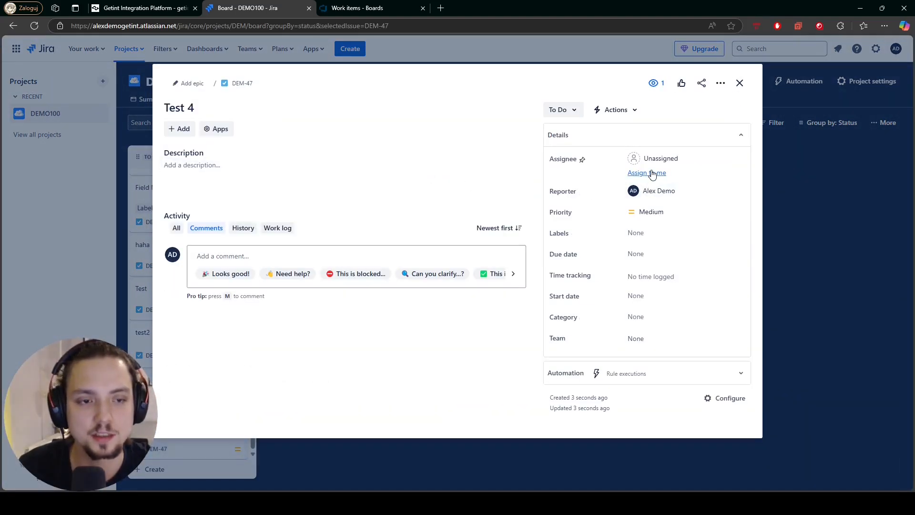
click(647, 173)
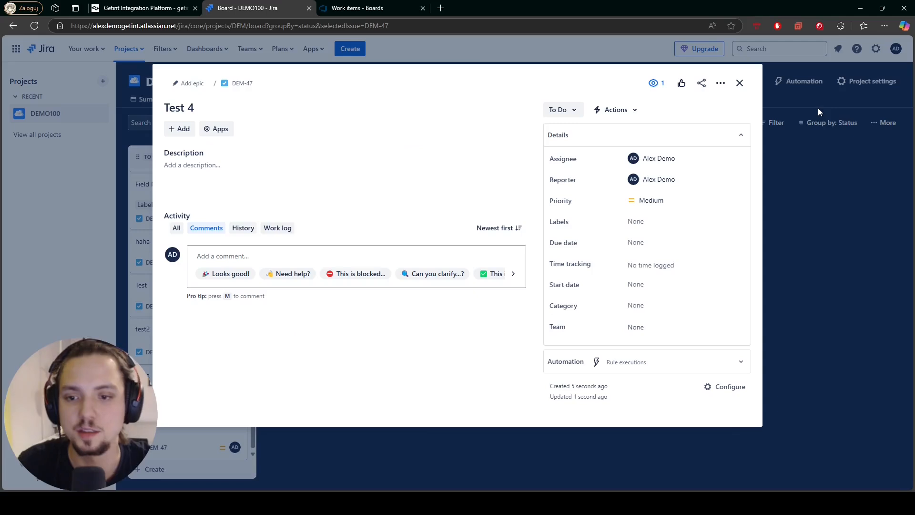
click(740, 83)
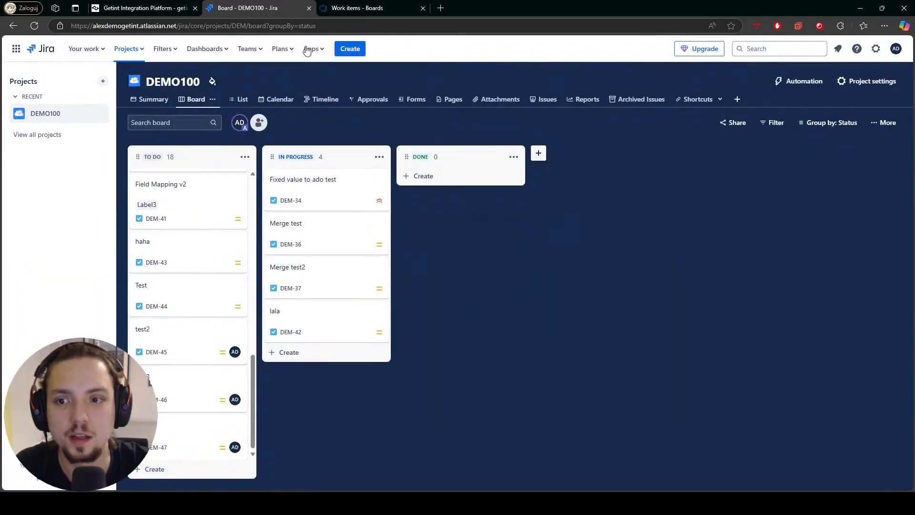
- Return to Getint and save the Alex Jira<->ADO integration
click(148, 13)
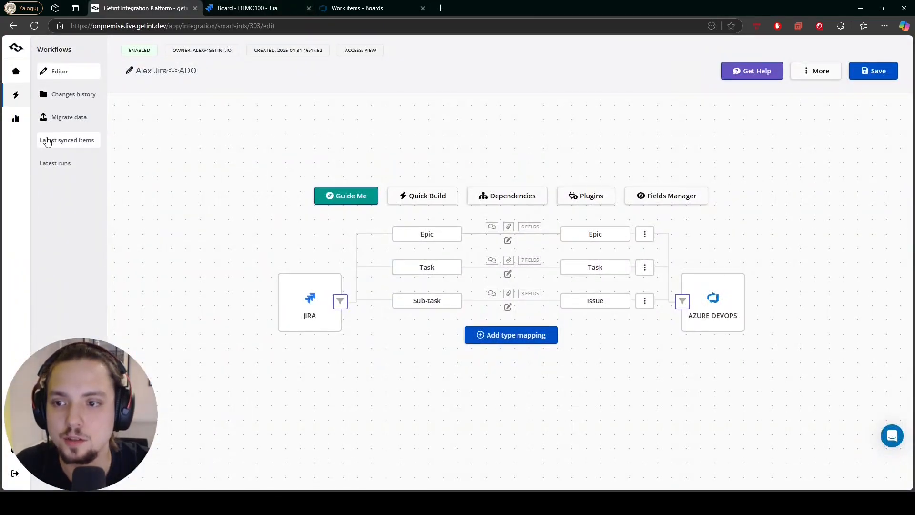
click(46, 140)
click(540, 79)
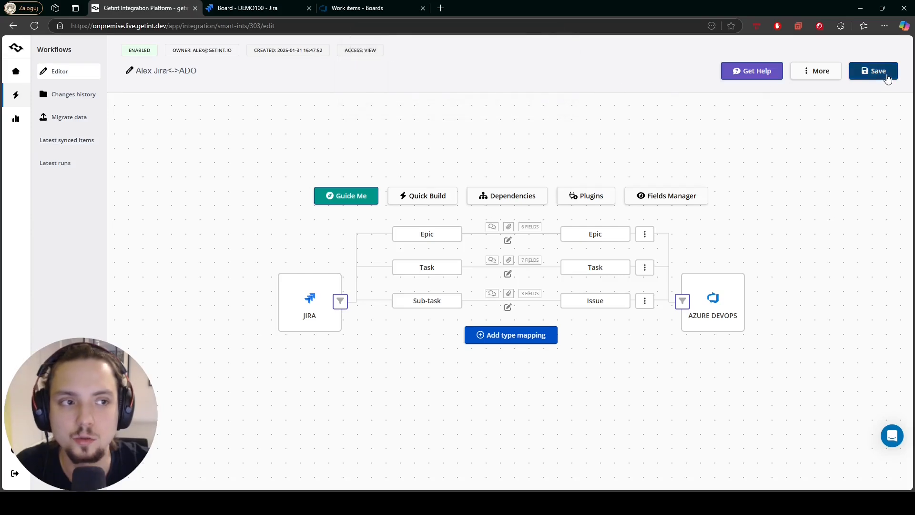
click(884, 75)
- Check the integration's latest runs and synced items for the new Jira task, refreshing the runs list
click(74, 142)
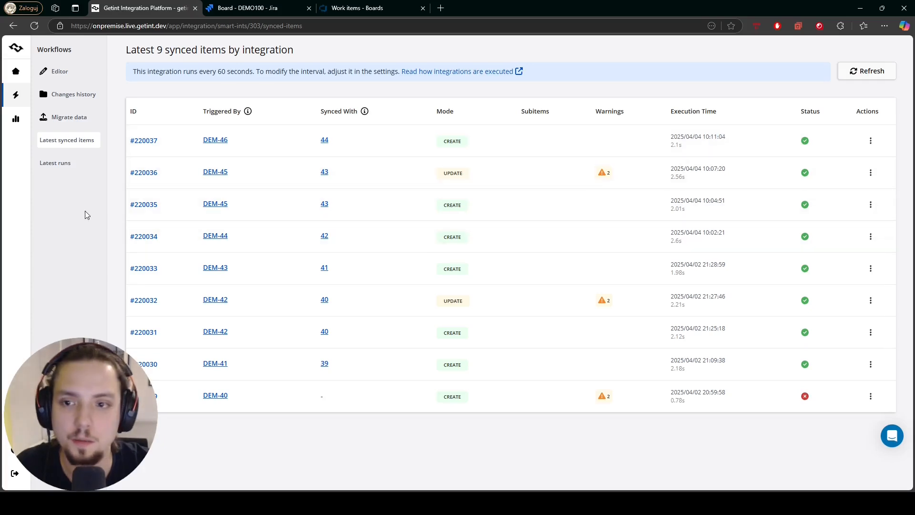
click(52, 164)
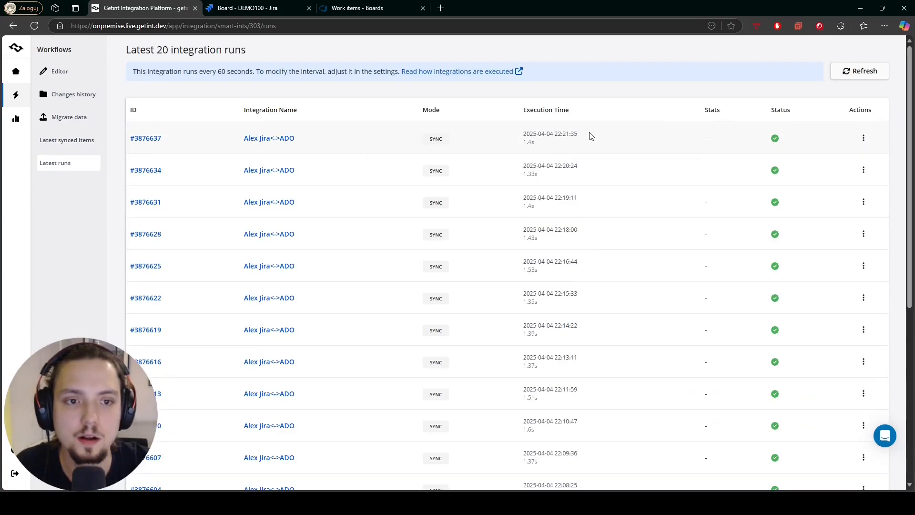
drag(566, 135, 574, 138)
click(596, 150)
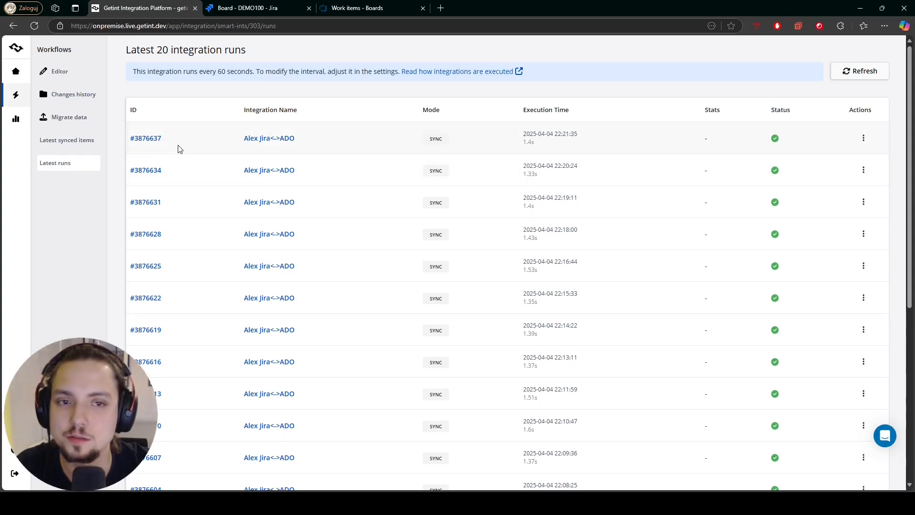
click(860, 71)
click(67, 140)
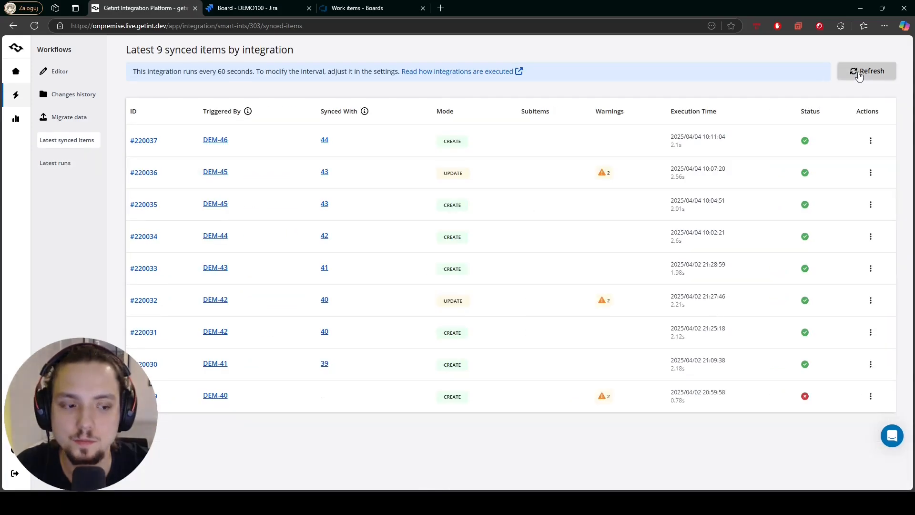
click(55, 163)
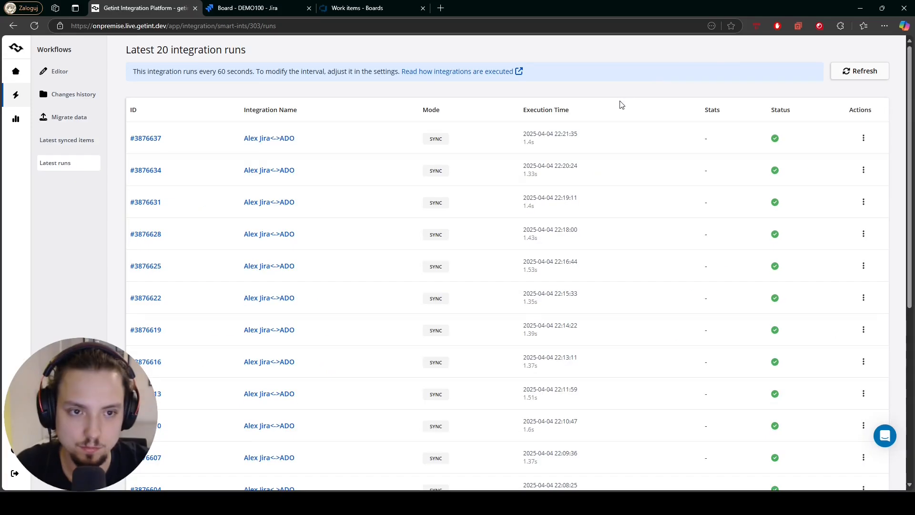
click(882, 76)
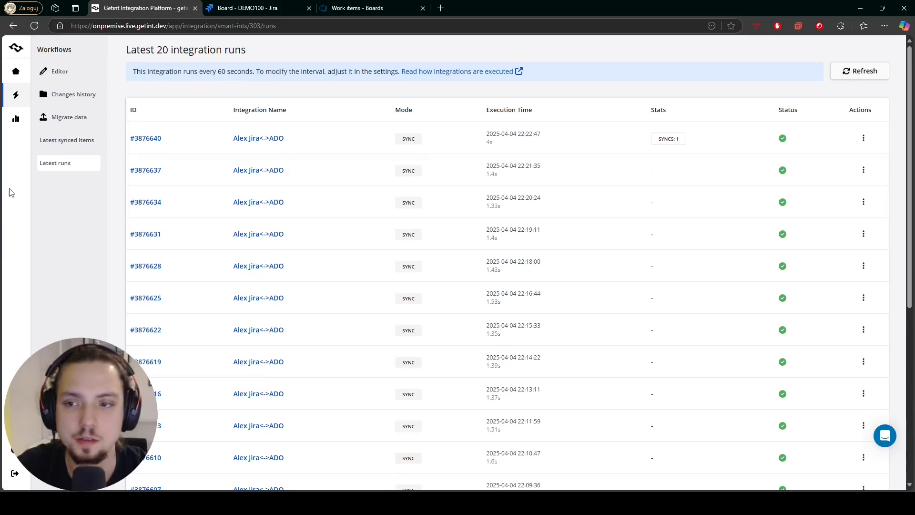
click(82, 141)
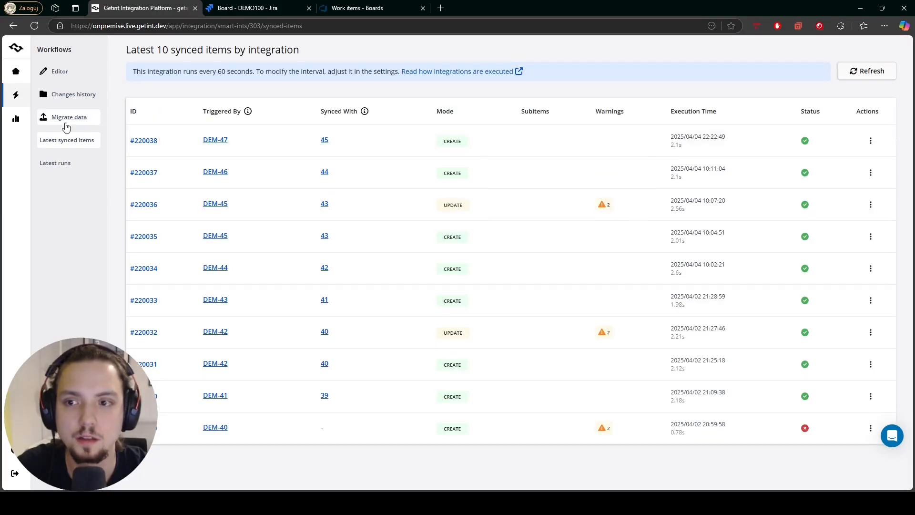
- Switch to Azure DevOps, reload the work items and compare the synced "Test 4 - Id: DEM-47" task with its Jira issue
click(355, 9)
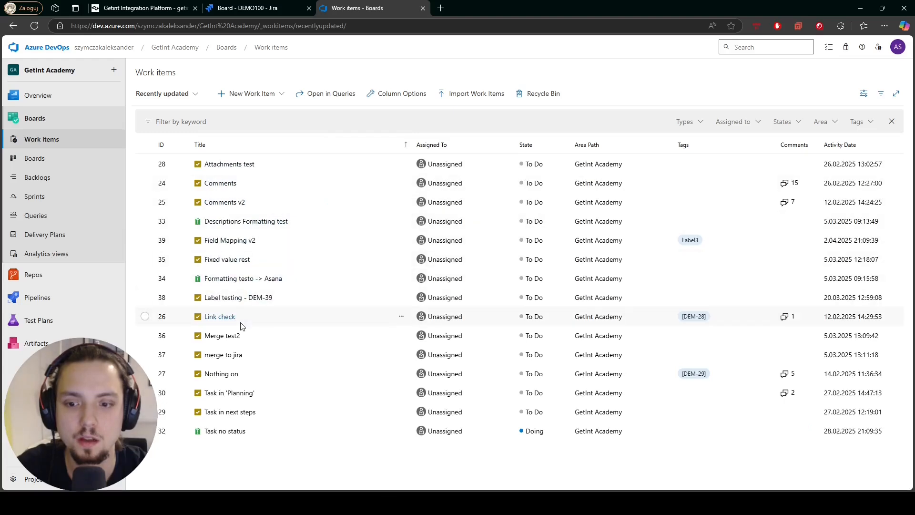
click(34, 26)
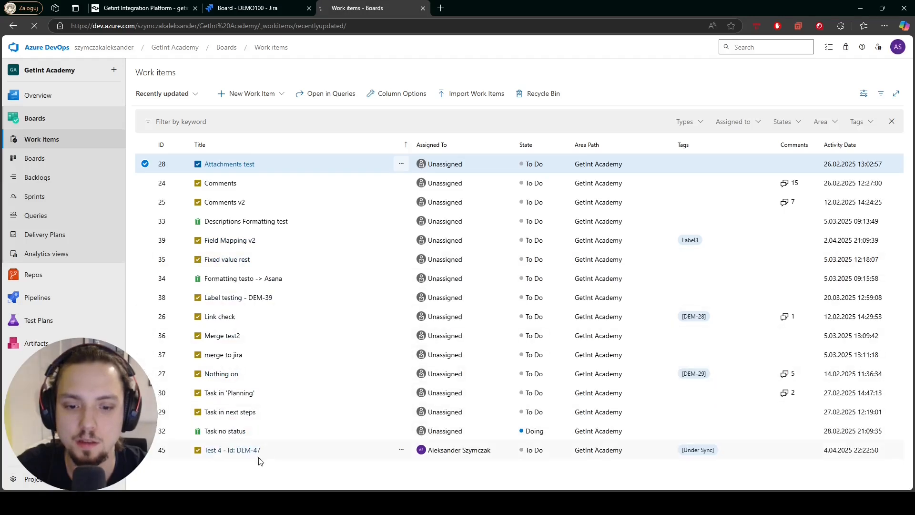
click(207, 456)
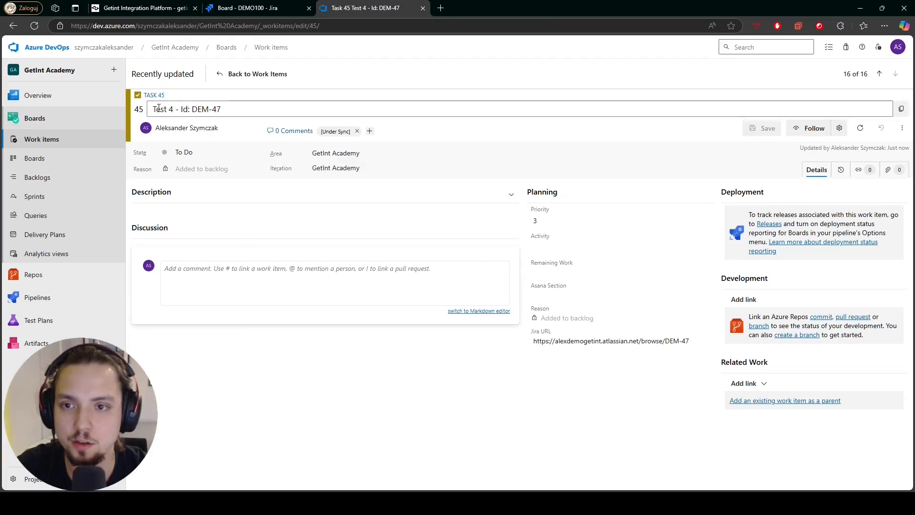
click(254, 12)
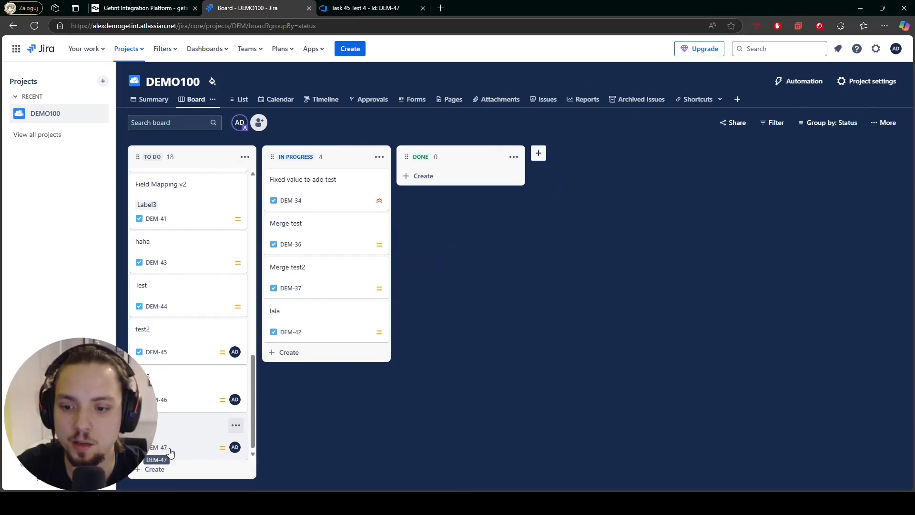
click(365, 8)
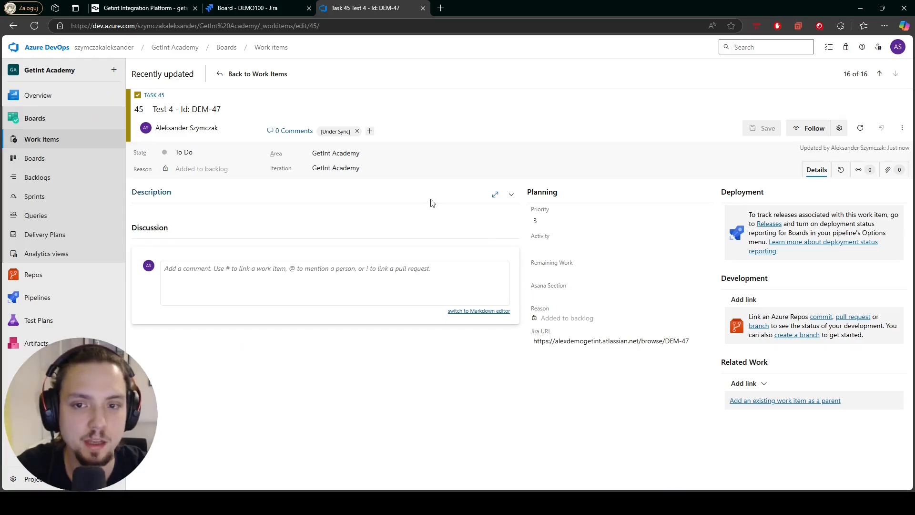
click(236, 10)
- Return to Getint's workflow editor, review the Assignee–Assigned To fallback value in the Task mapping, and close the configuration unchanged
click(135, 11)
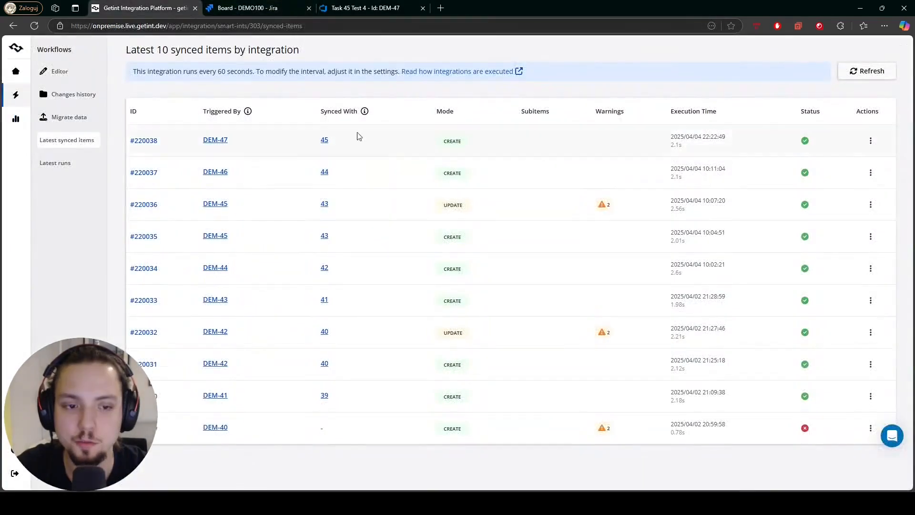
click(69, 80)
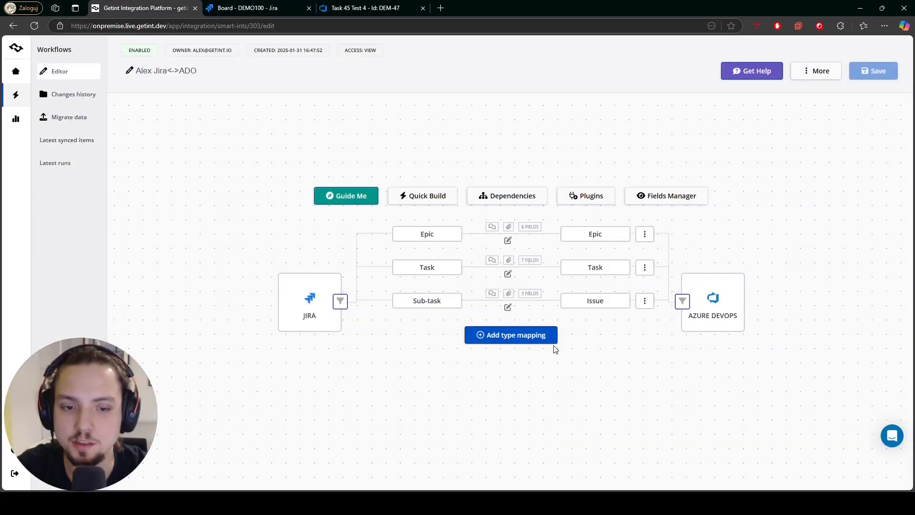
click(584, 267)
scroll(651, 372, down, 1)
click(624, 349)
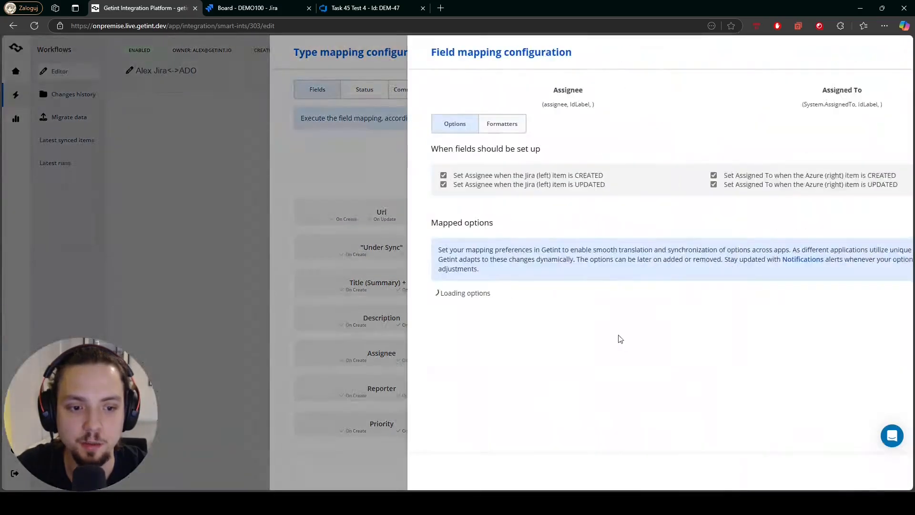
scroll(639, 324, down, 2)
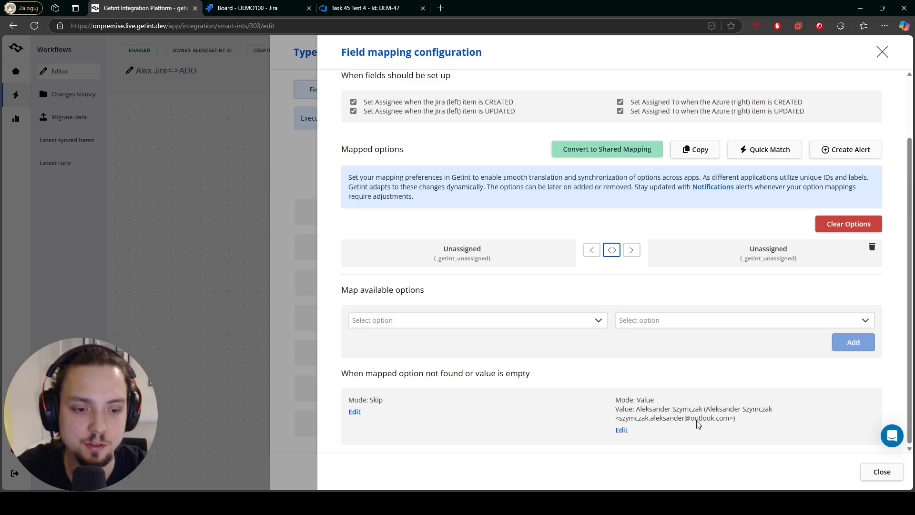
drag(641, 409, 689, 409)
click(772, 430)
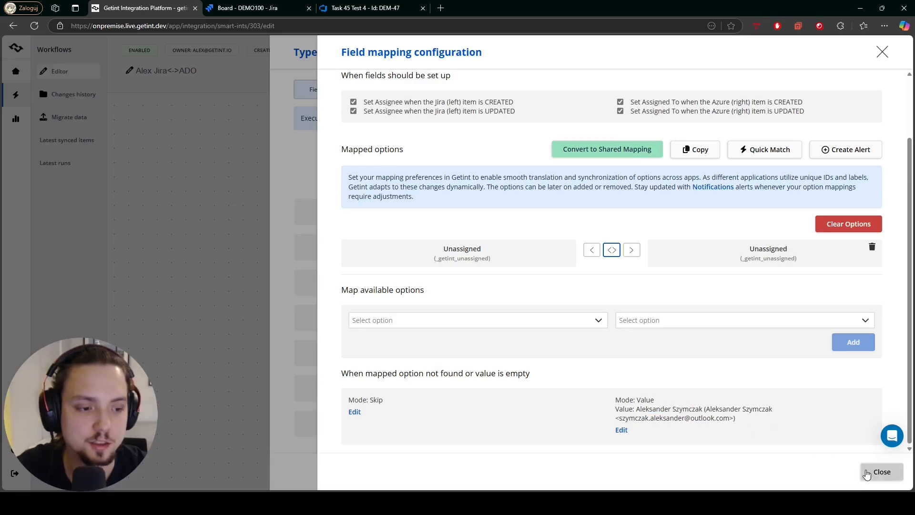
click(868, 472)
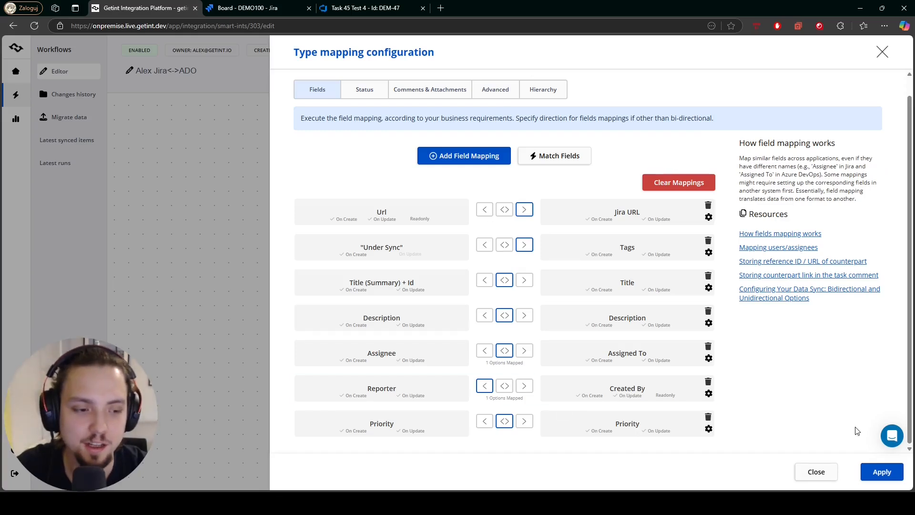
click(881, 472)
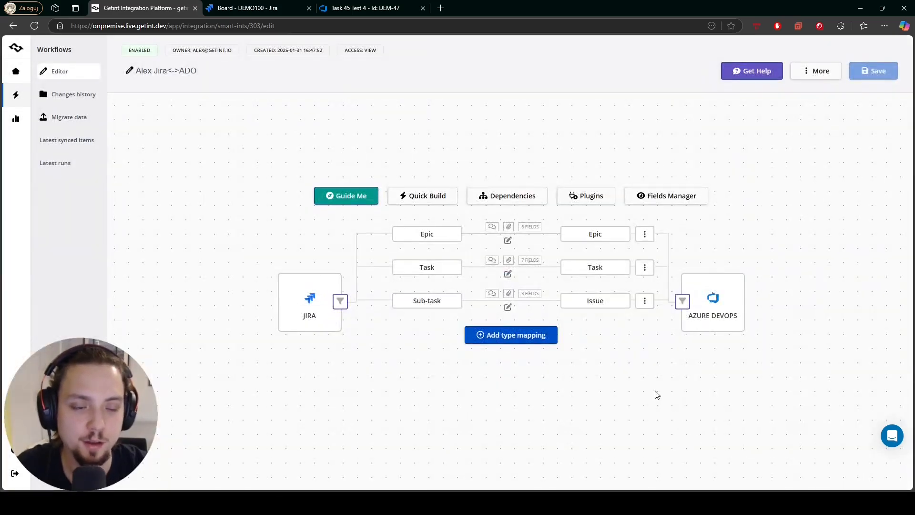